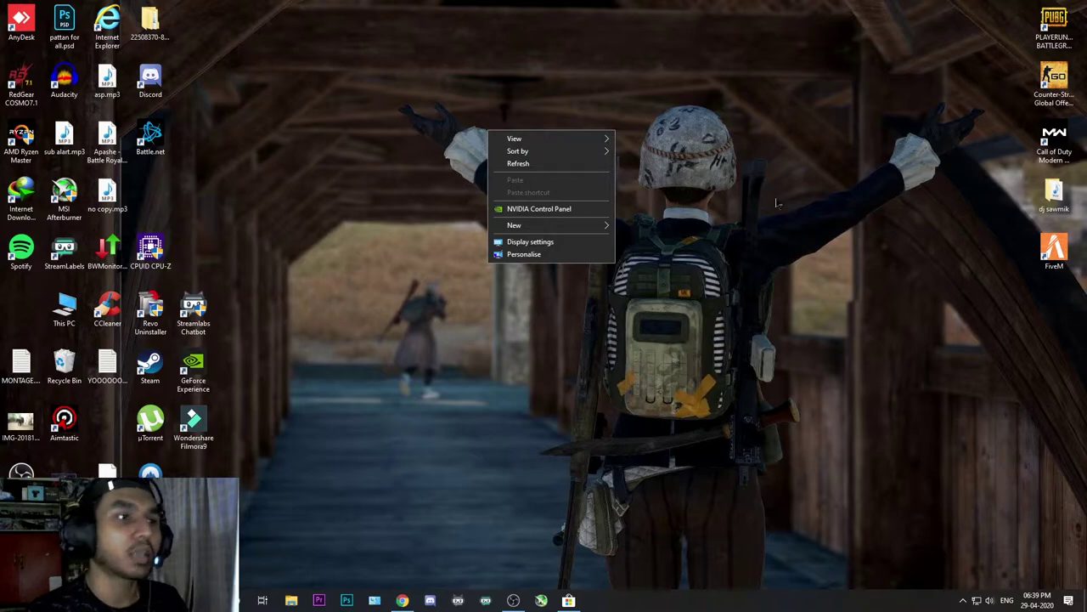
Switch to the Microsoft Store, search for the NVIDIA Control Panel app and open its product page
click(568, 600)
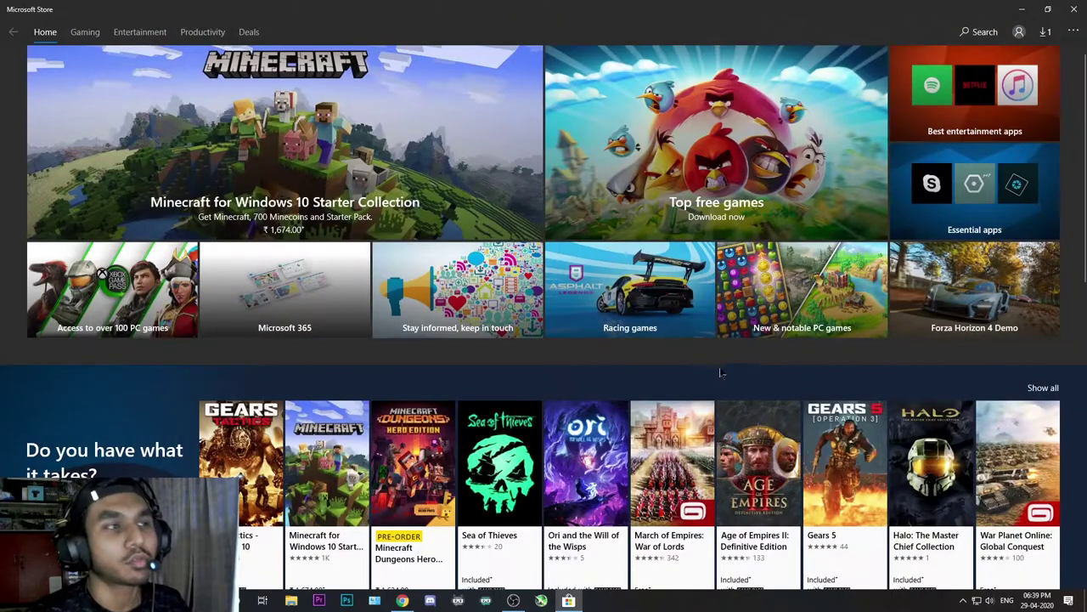
text(nvdia)
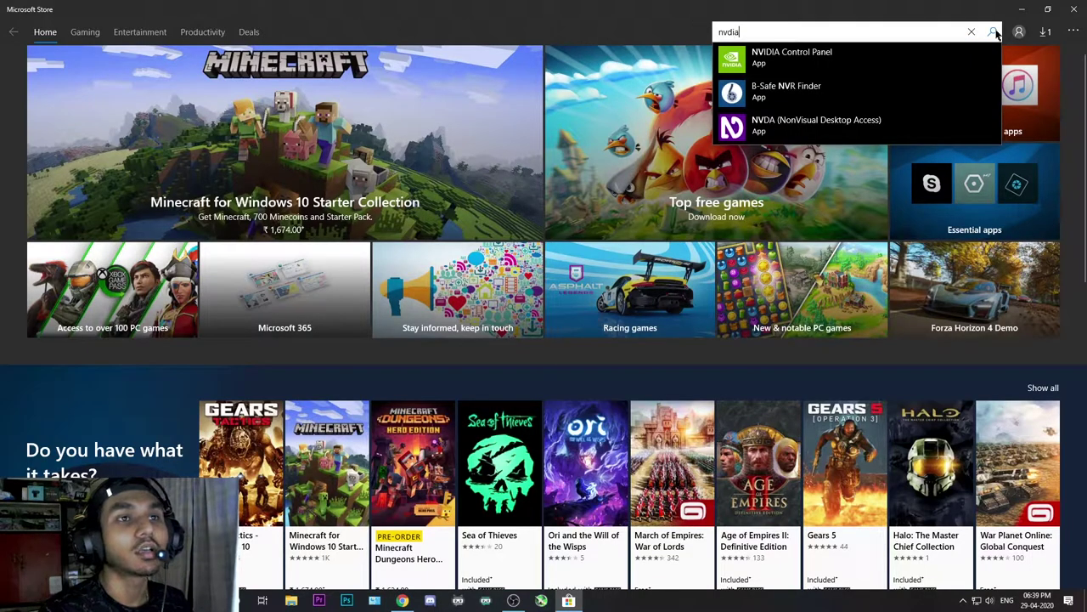
key(BackSpace)
key(BackSpace)
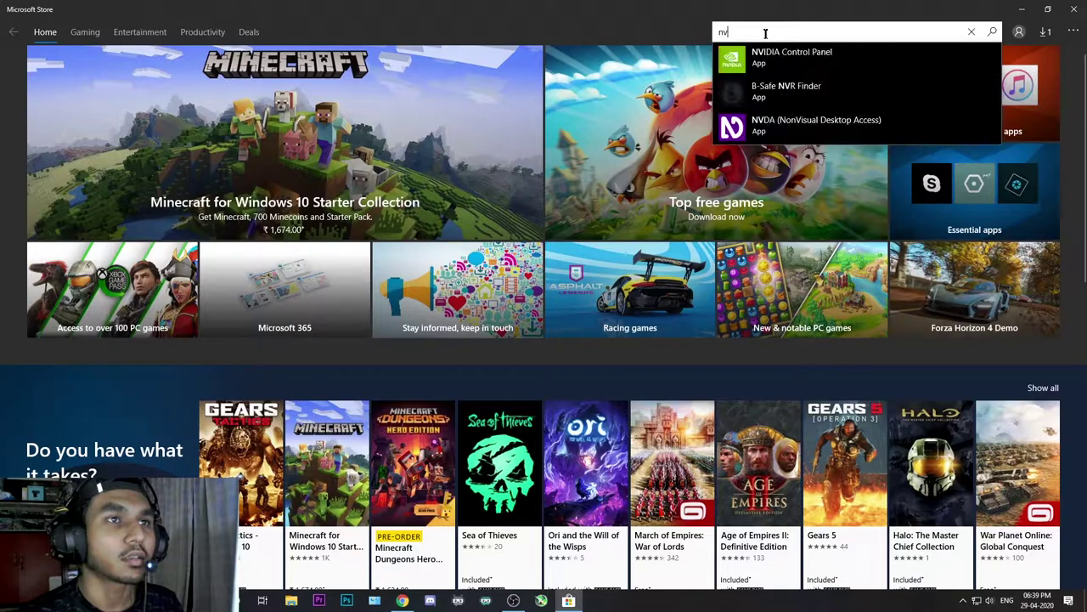
click(849, 52)
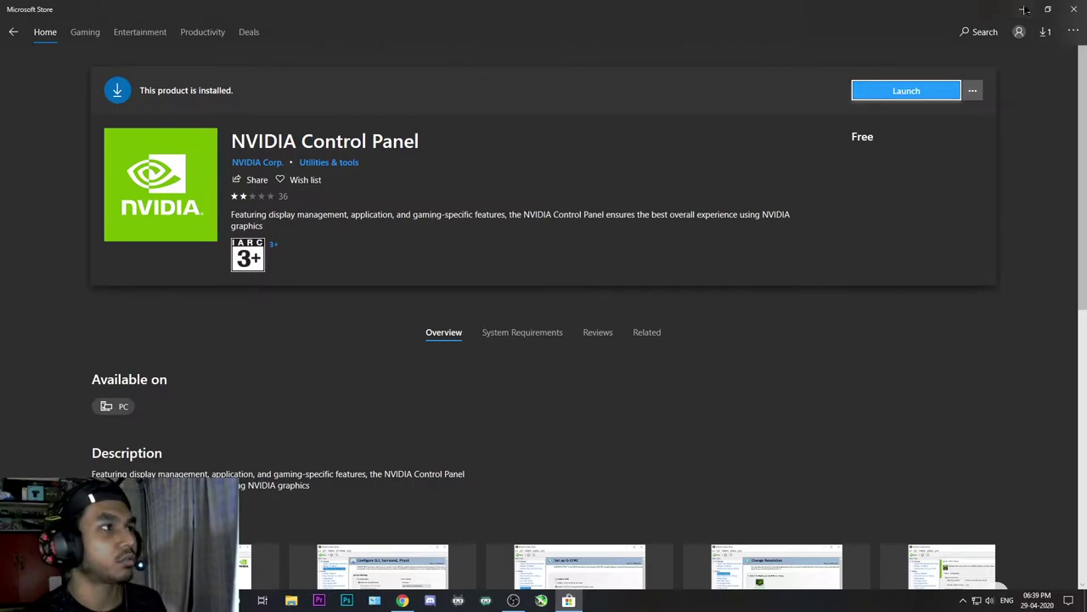
Minimise the Store, view the NVIDIA Control Panel download page in Chrome, and minimise the browser
click(1025, 10)
click(402, 601)
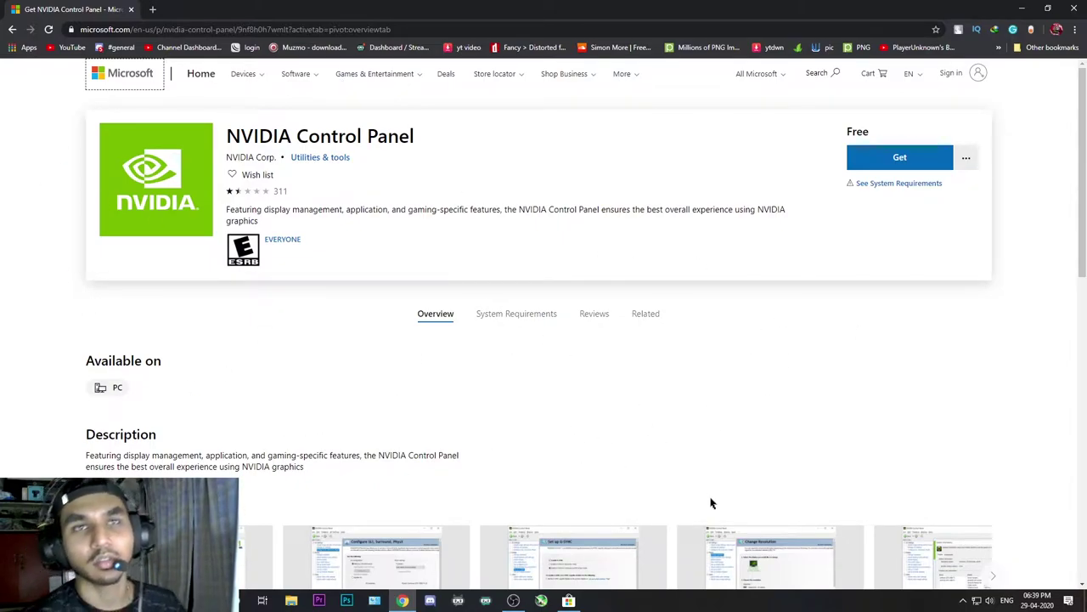
click(1022, 9)
Launch the NVIDIA Control Panel from the desktop, maximised, and show Manage 3D settings after viewing the image settings preview page
right_click(548, 179)
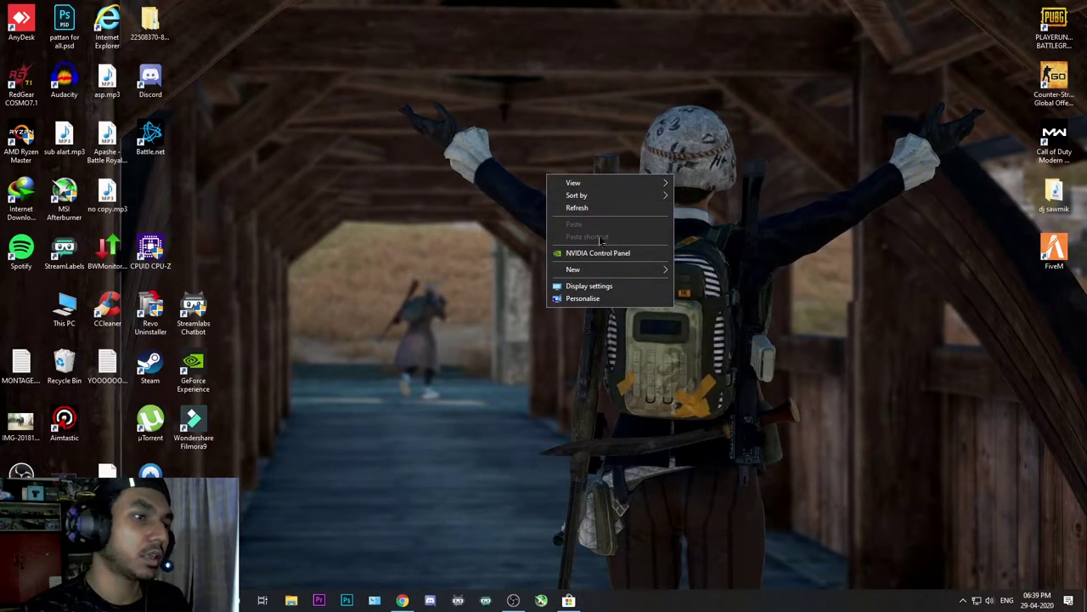
click(589, 253)
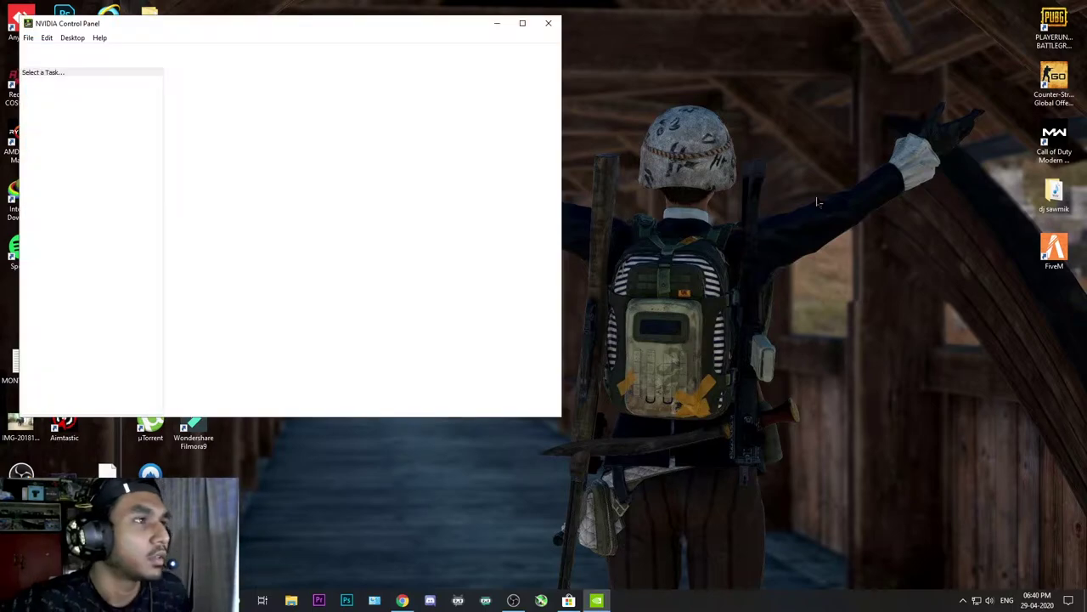
click(523, 23)
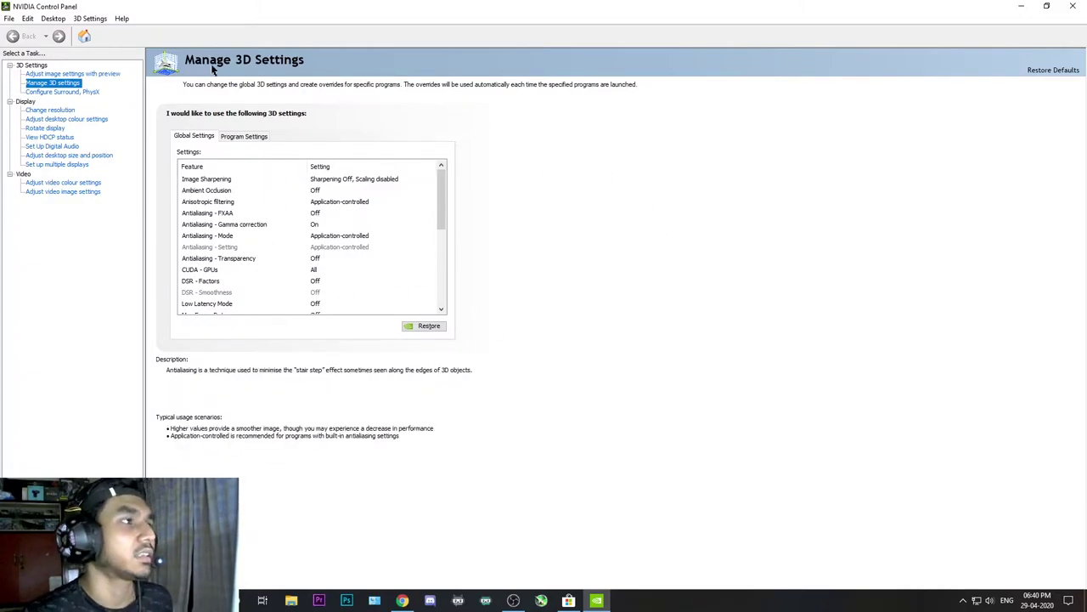
click(53, 74)
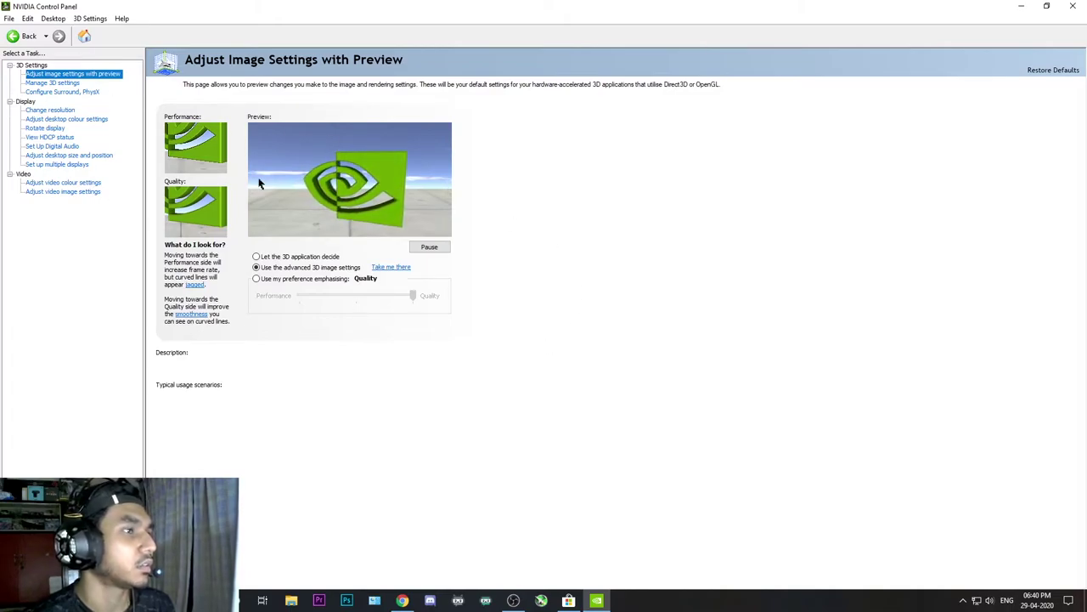
click(52, 83)
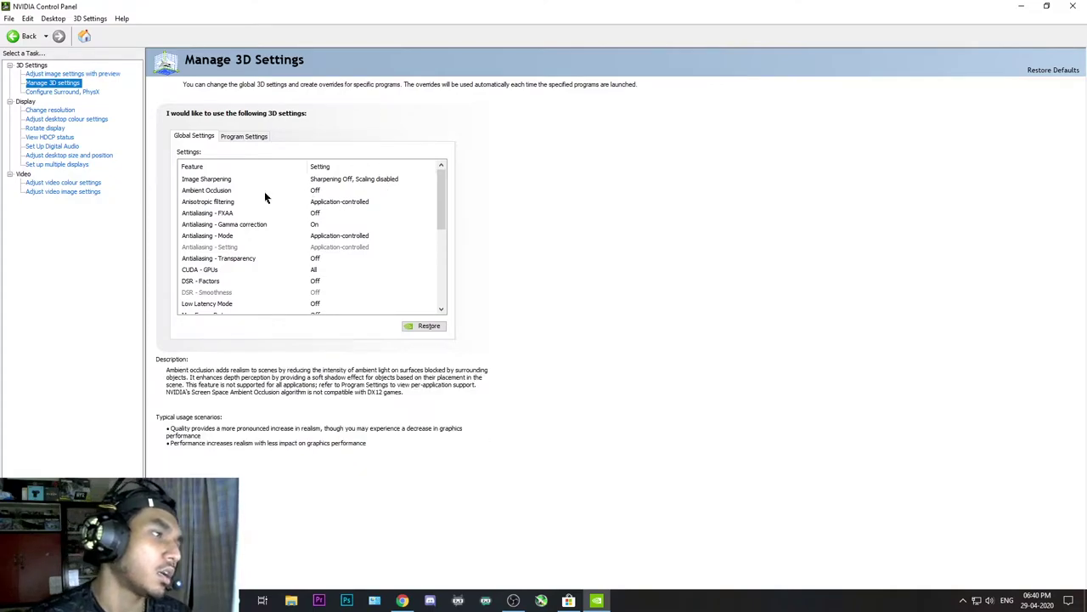
Set Ambient Occlusion to Off in the global 3D settings
click(323, 194)
click(314, 191)
click(344, 201)
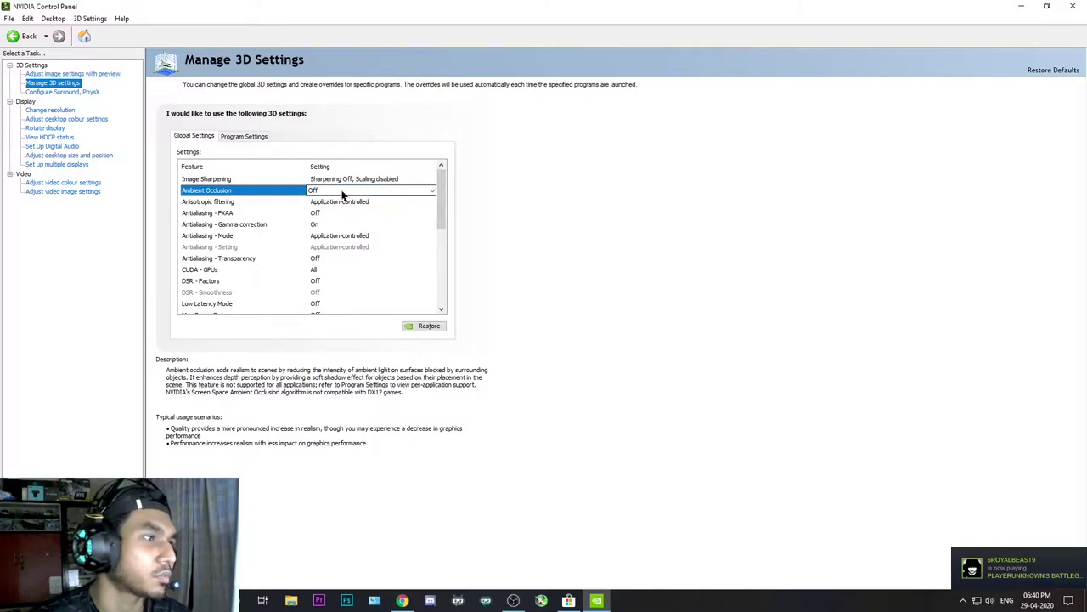
Set Anisotropic filtering to Off in the global 3D settings
click(224, 204)
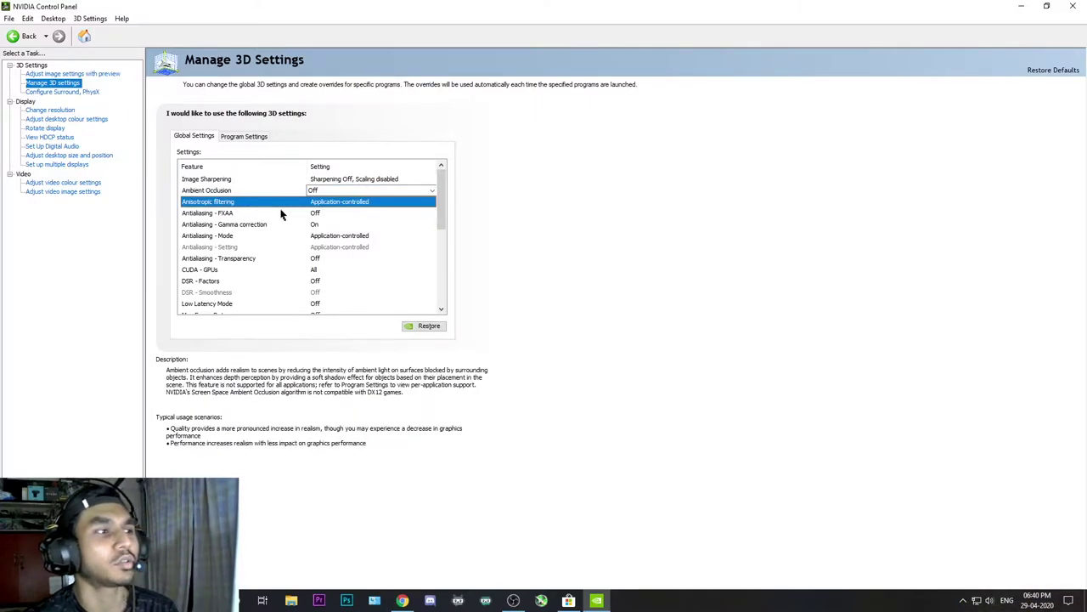
click(352, 205)
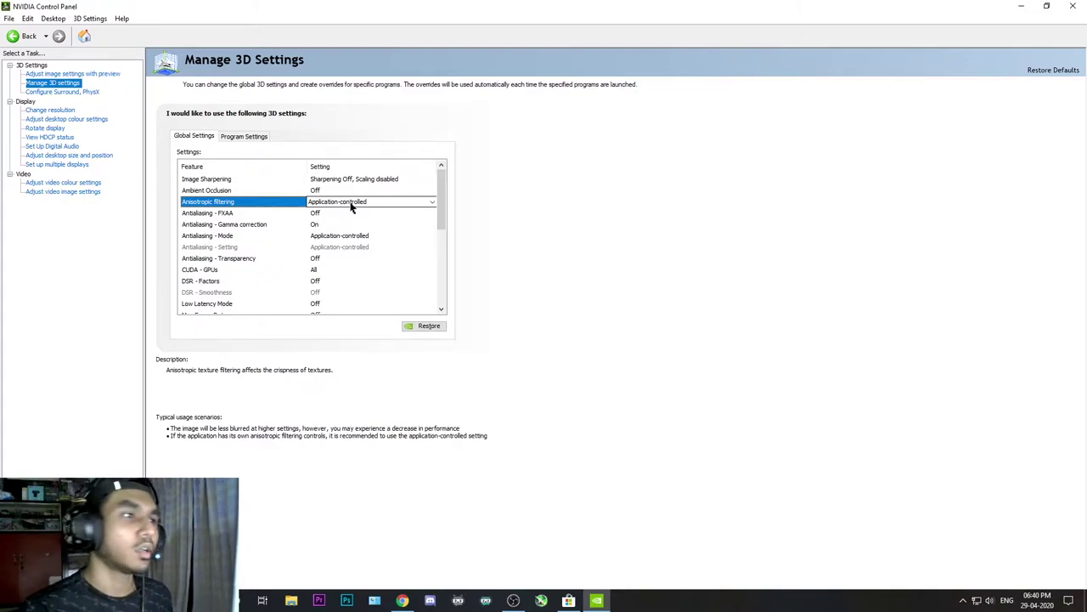
click(351, 204)
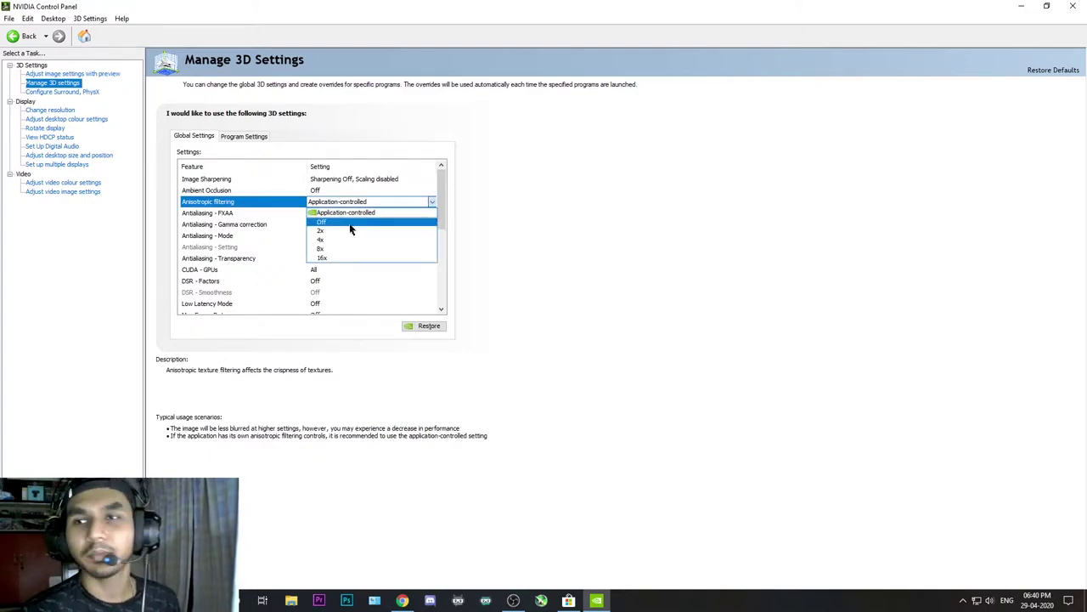
click(350, 224)
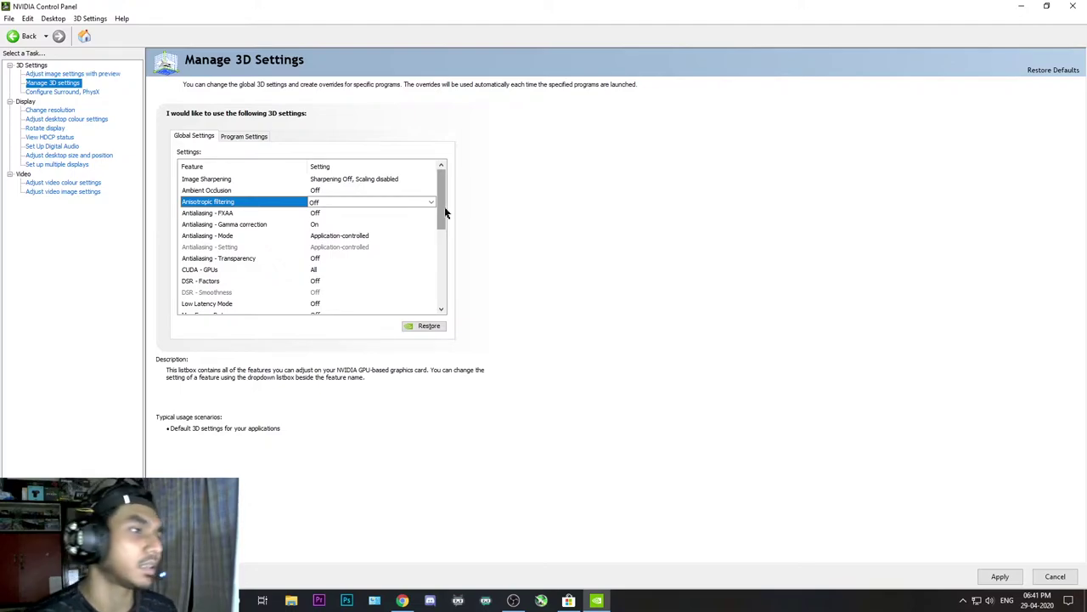
Leave Antialiasing - Gamma correction On and set Antialiasing - Mode to Application-controlled in the global settings
scroll(443, 213, down, 1)
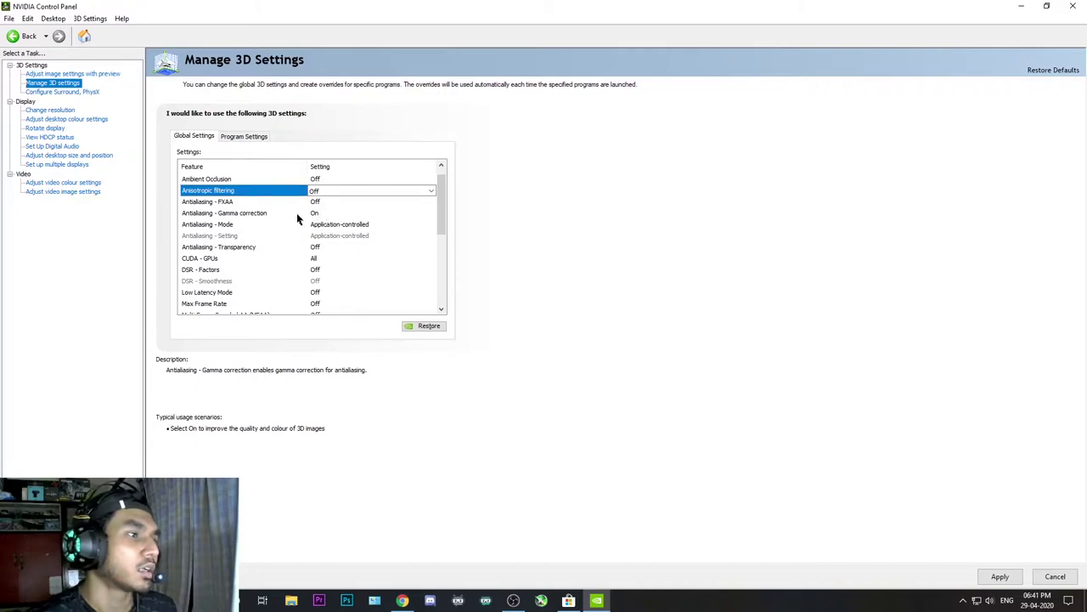
click(326, 213)
scroll(442, 214, down, 1)
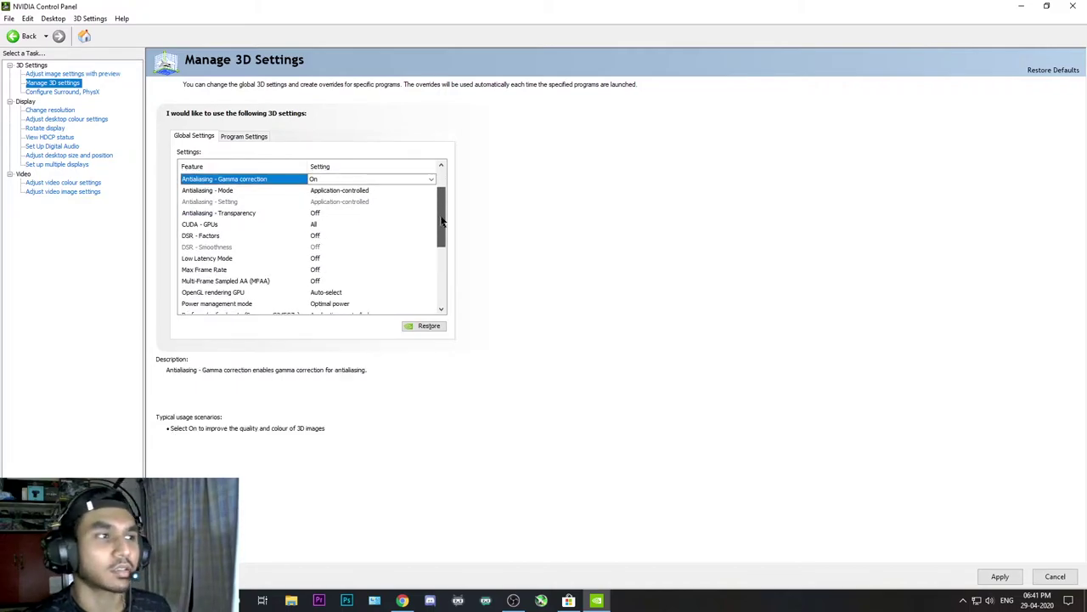
scroll(435, 214, up, 2)
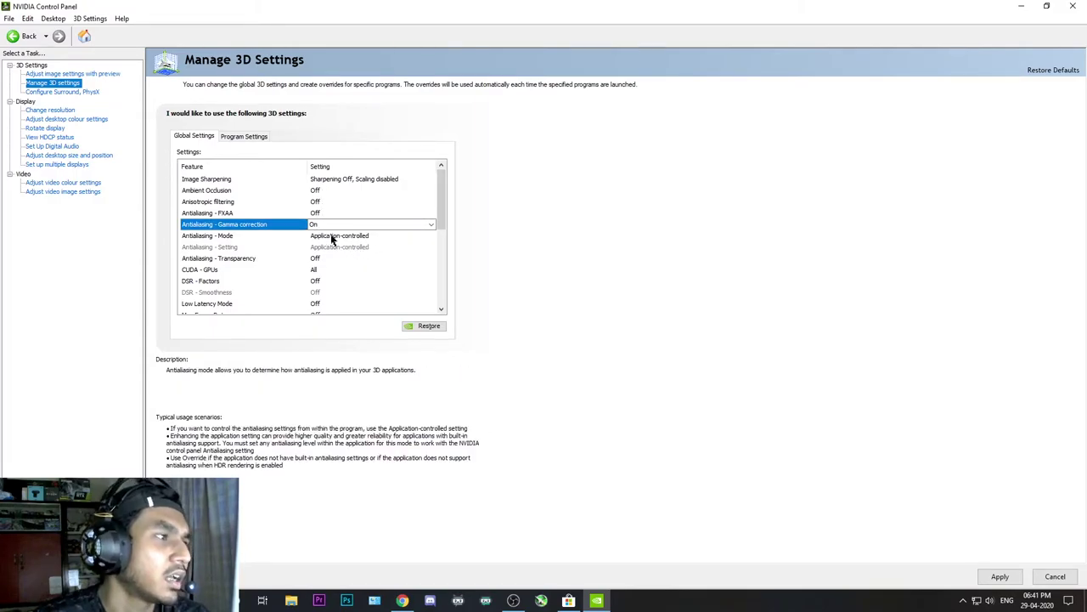
click(332, 238)
click(367, 237)
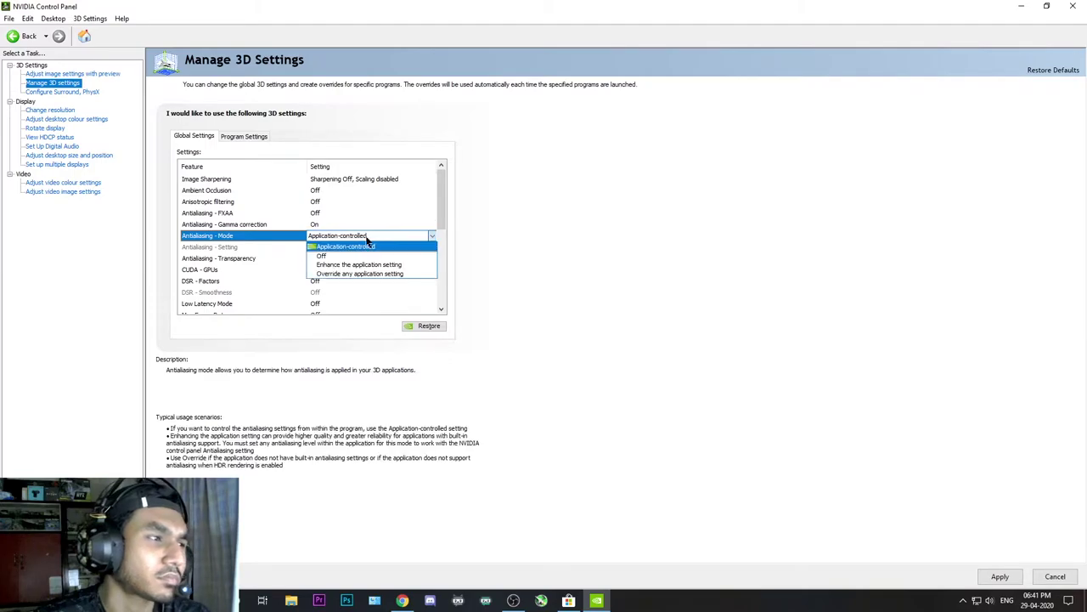
click(367, 246)
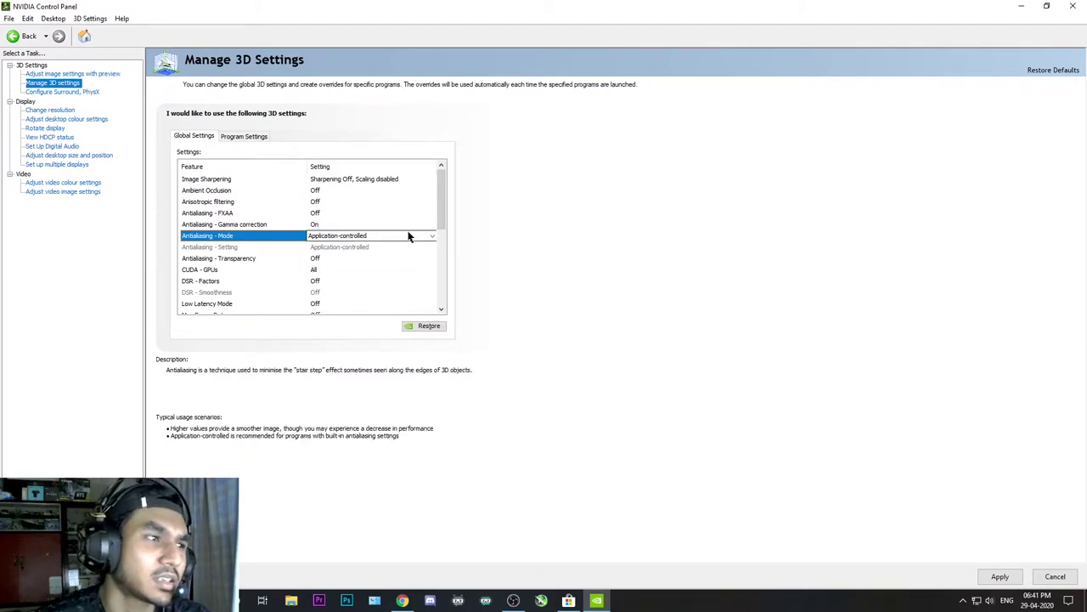
scroll(444, 215, down, 1)
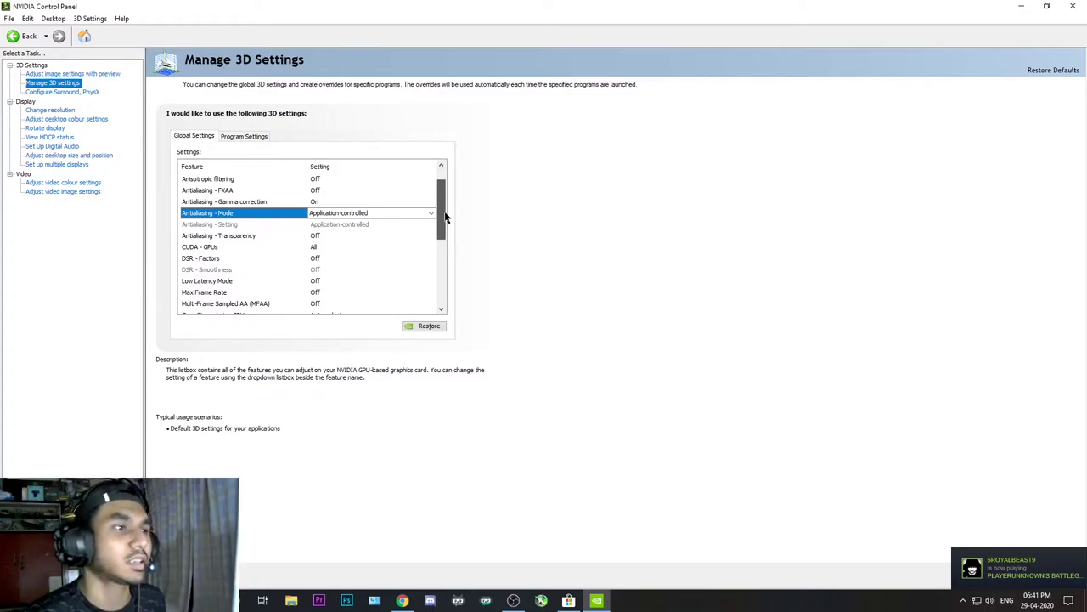
click(384, 214)
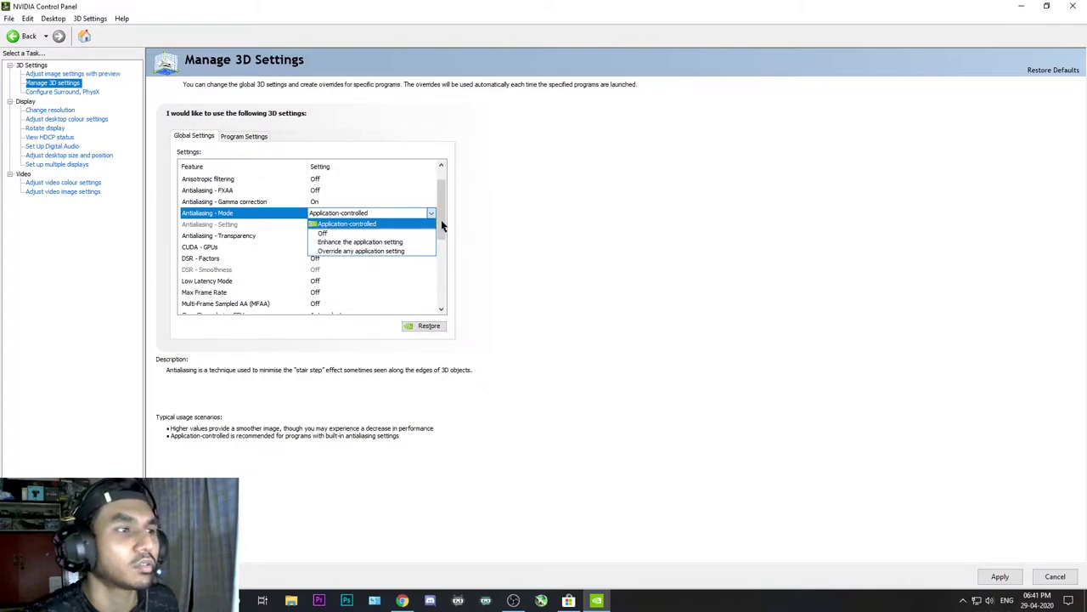
click(413, 217)
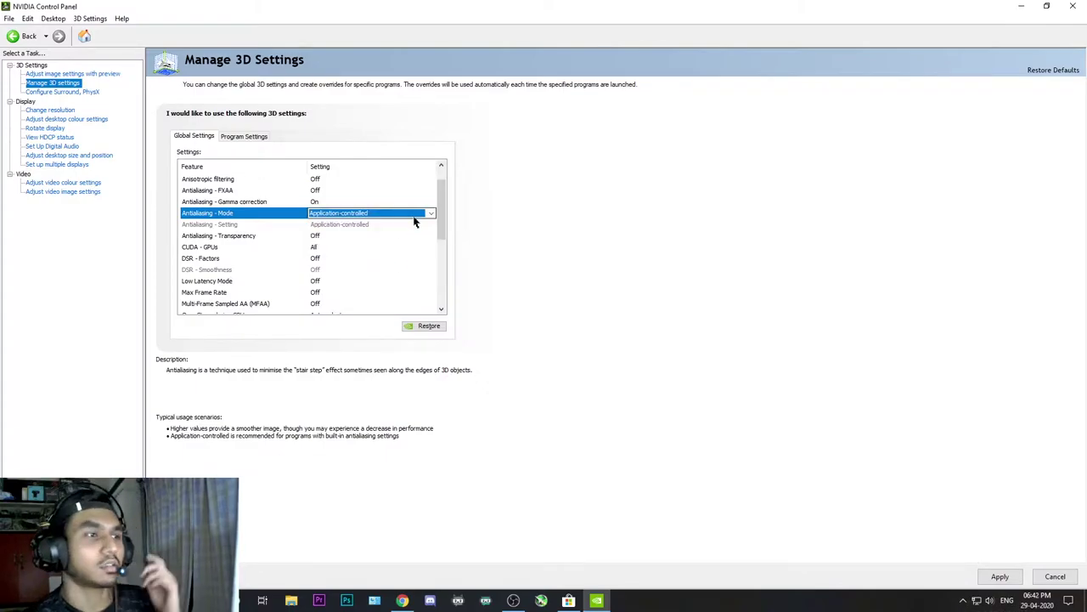
Set Antialiasing - Transparency to Off and check that the GeForce RTX 2060 is ticked under CUDA - GPUs
click(306, 236)
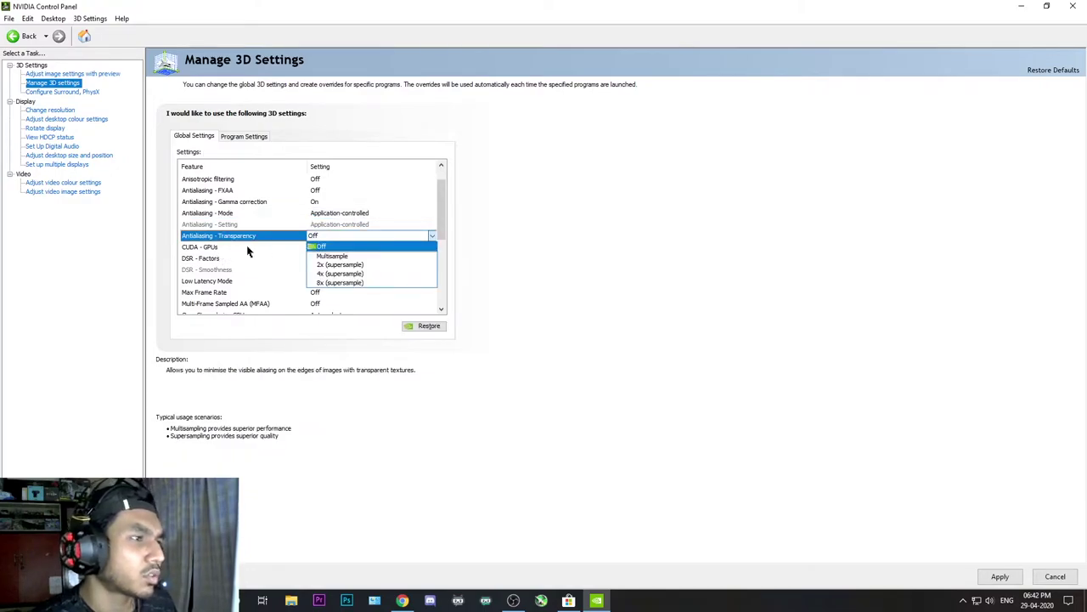
click(308, 244)
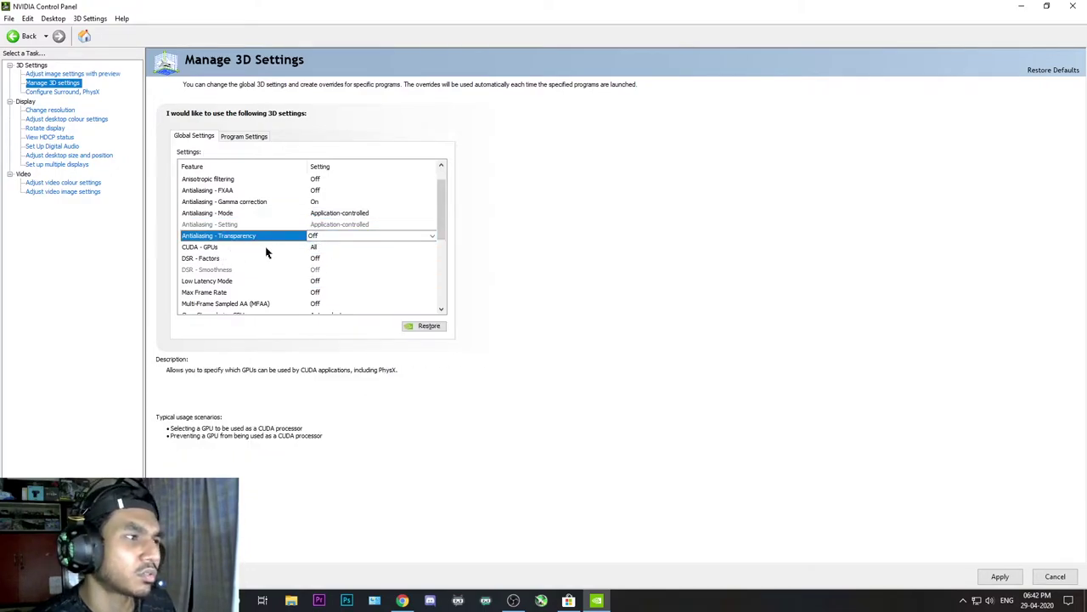
click(325, 248)
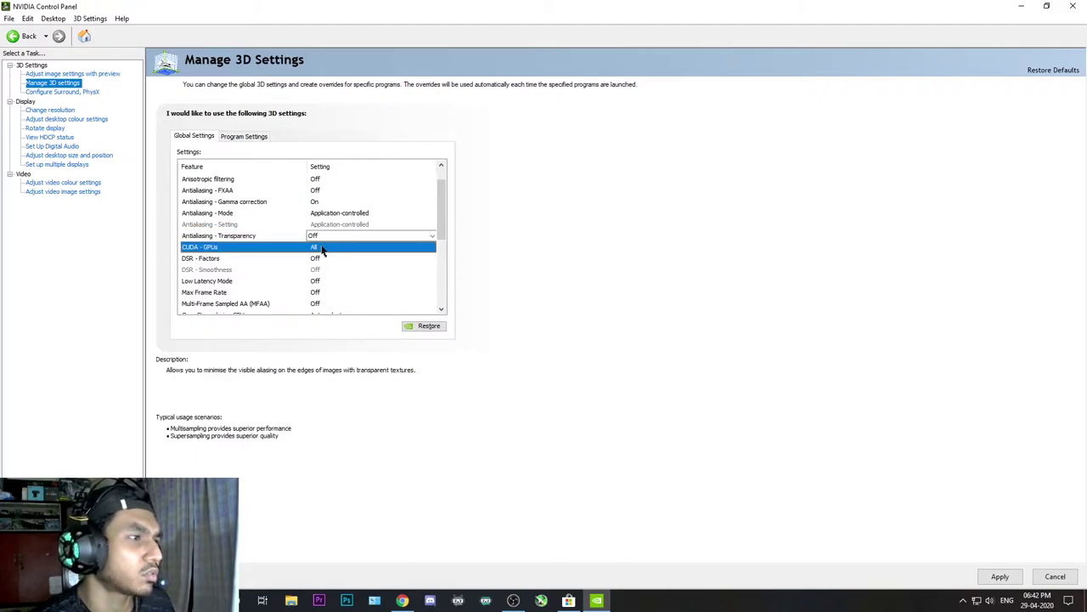
click(335, 249)
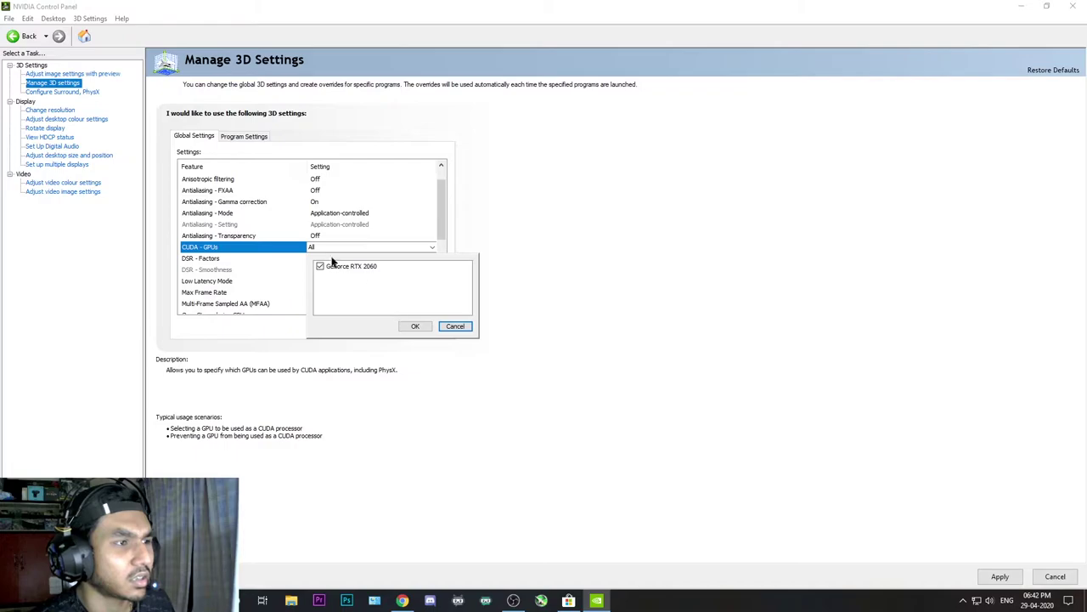
click(316, 247)
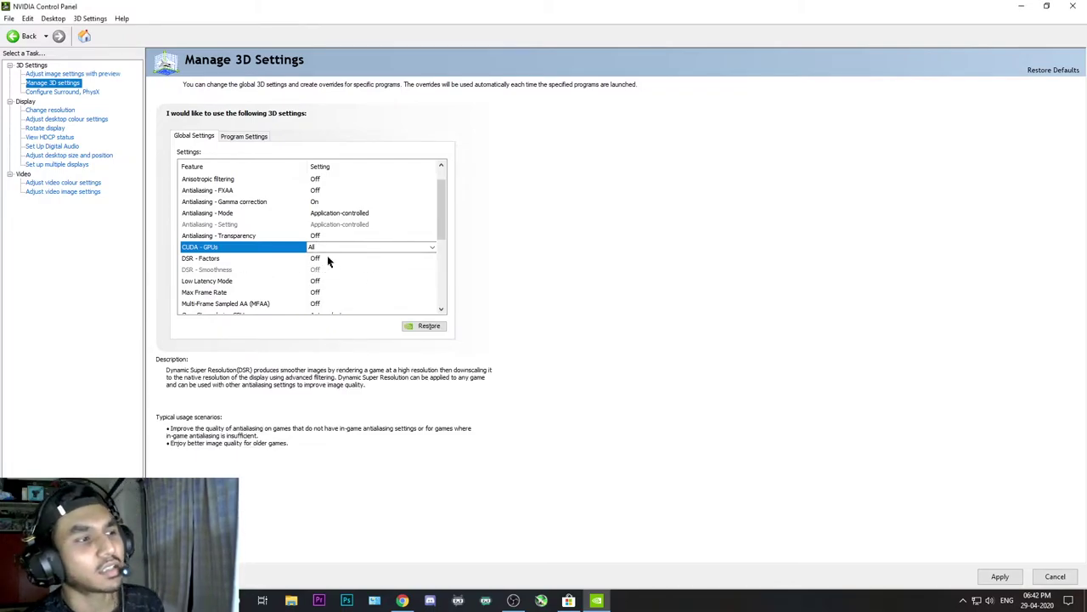
Review the native-resolution multipliers offered for DSR - Factors and close the list without ticking any
click(325, 260)
click(325, 260)
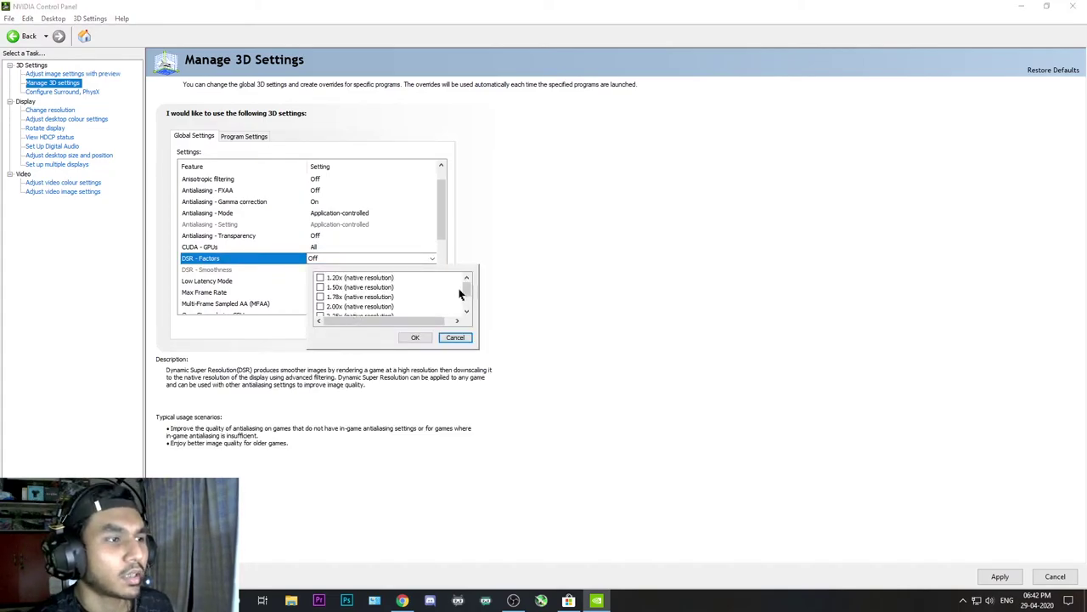
drag(467, 285, 469, 302)
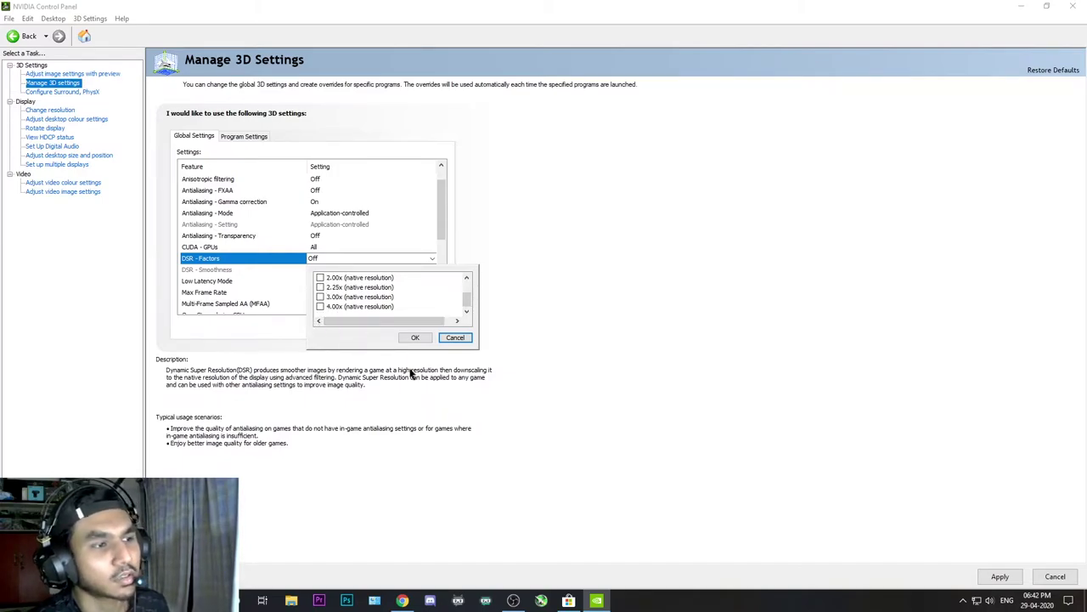
click(376, 260)
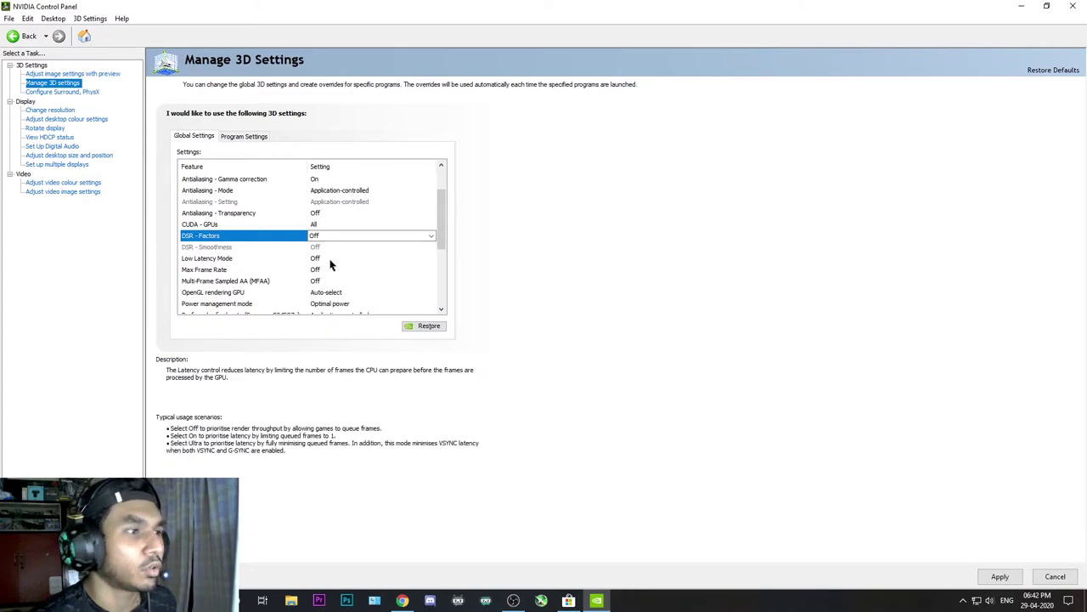
Set Low Latency Mode to Ultra in the global 3D settings
click(323, 260)
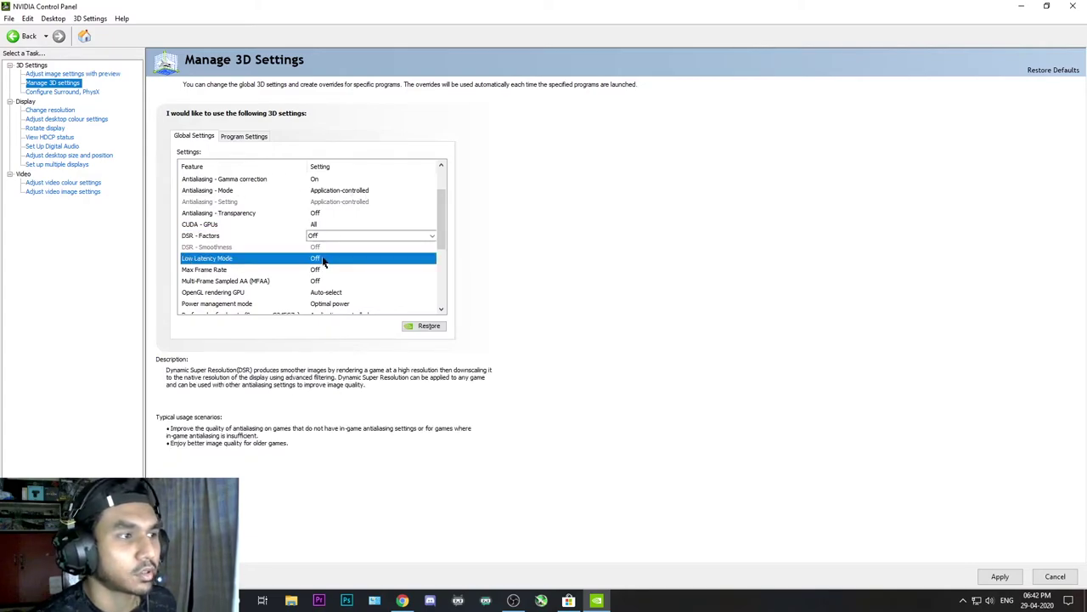
click(323, 260)
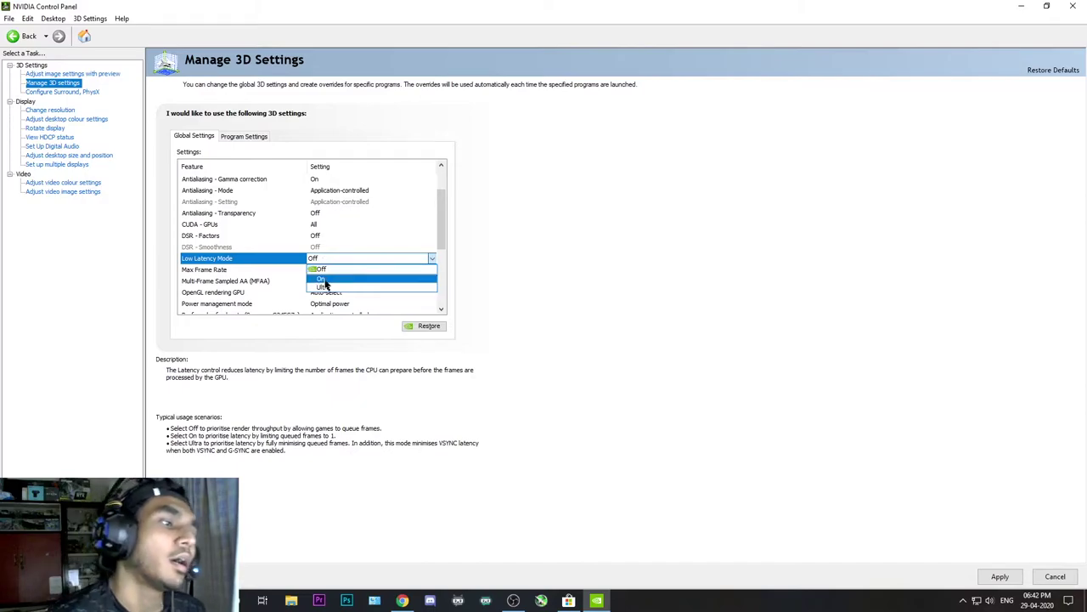
click(322, 287)
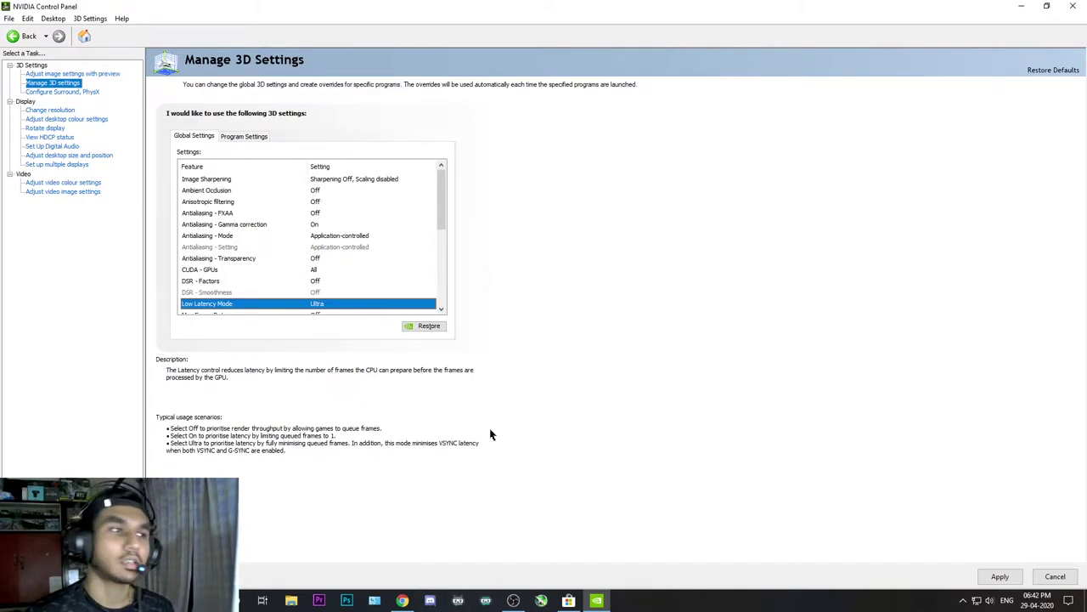
scroll(440, 223, down, 2)
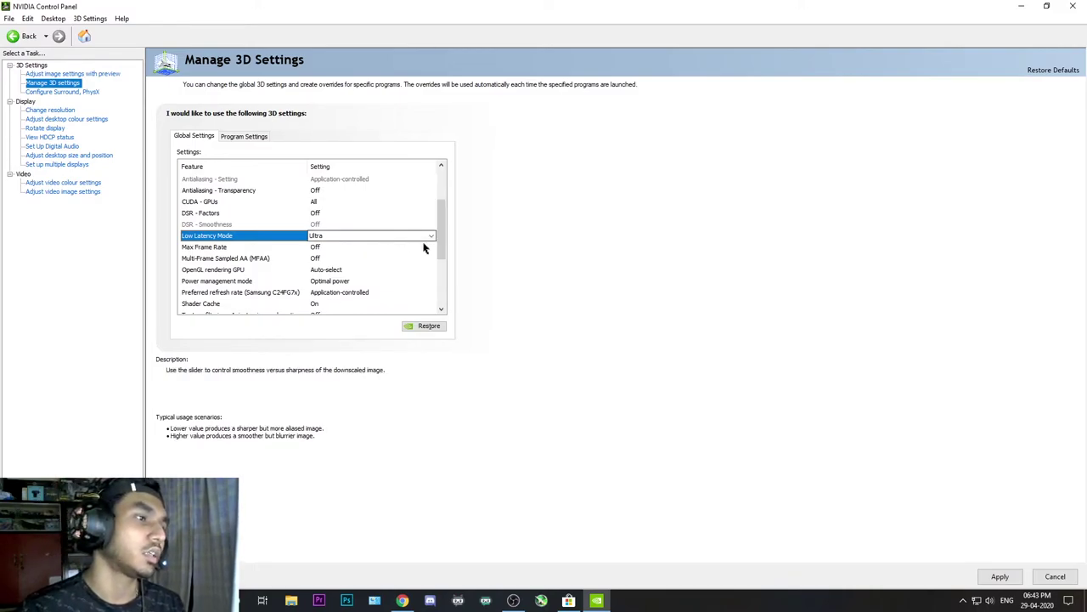
Turn on Max Frame Rate in the global 3D settings and limit it to 144 FPS
mouse_move(353, 247)
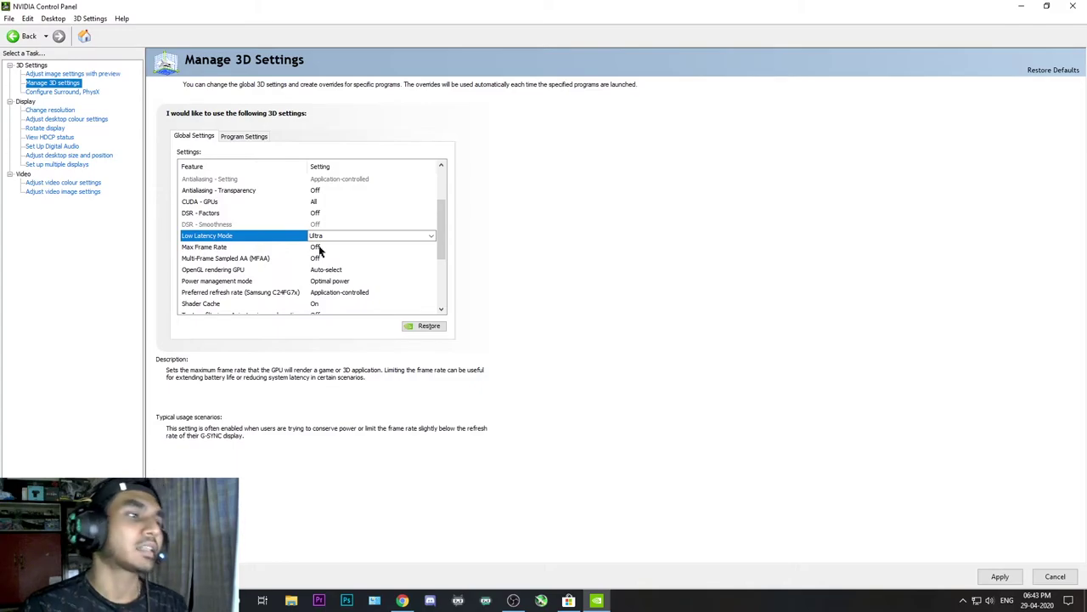
click(319, 247)
click(320, 247)
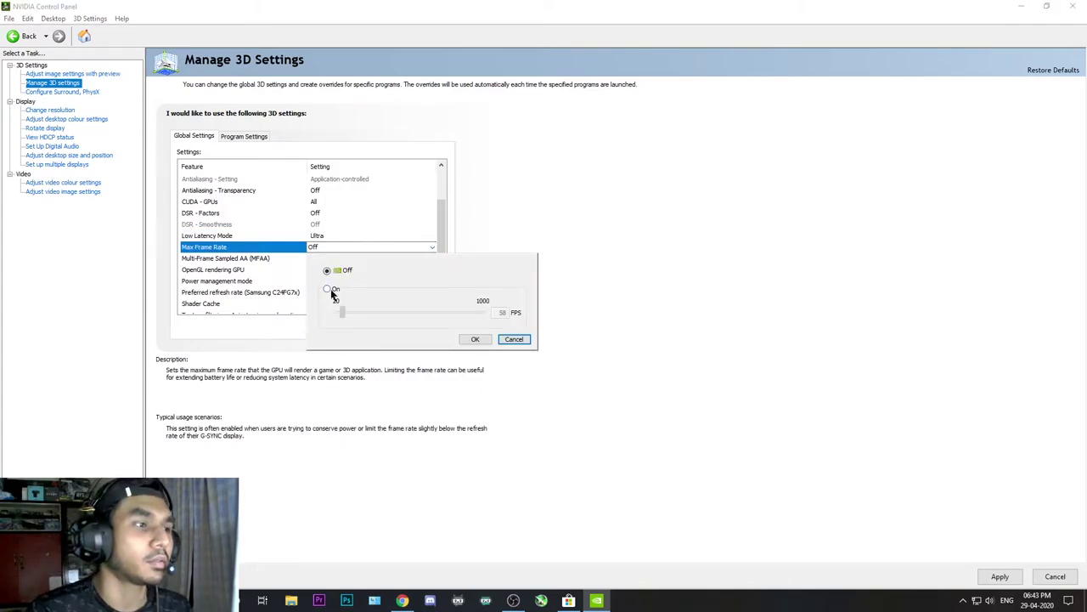
click(329, 290)
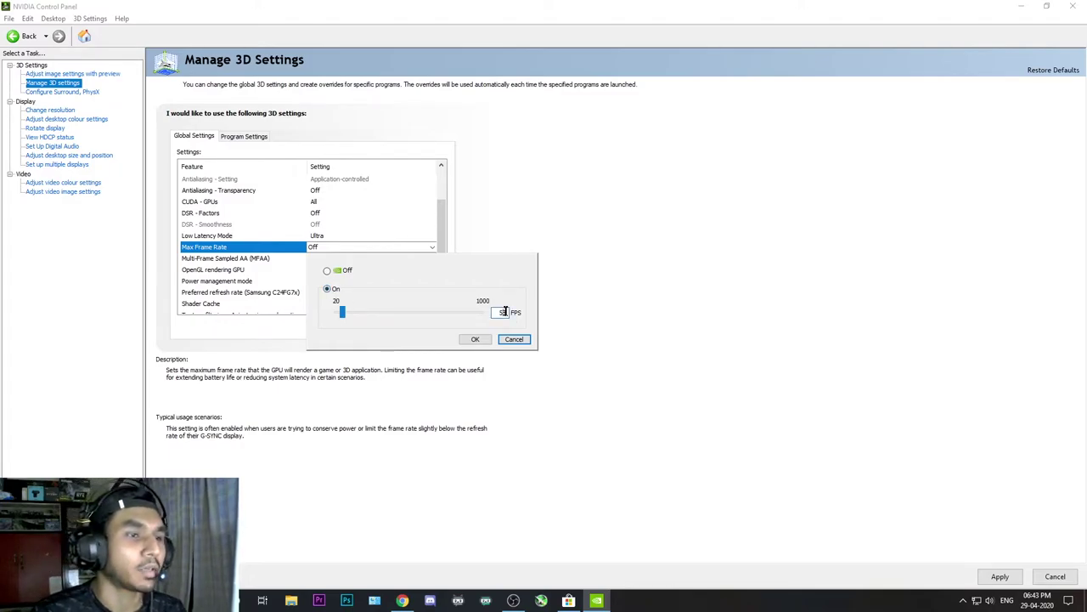
text(144)
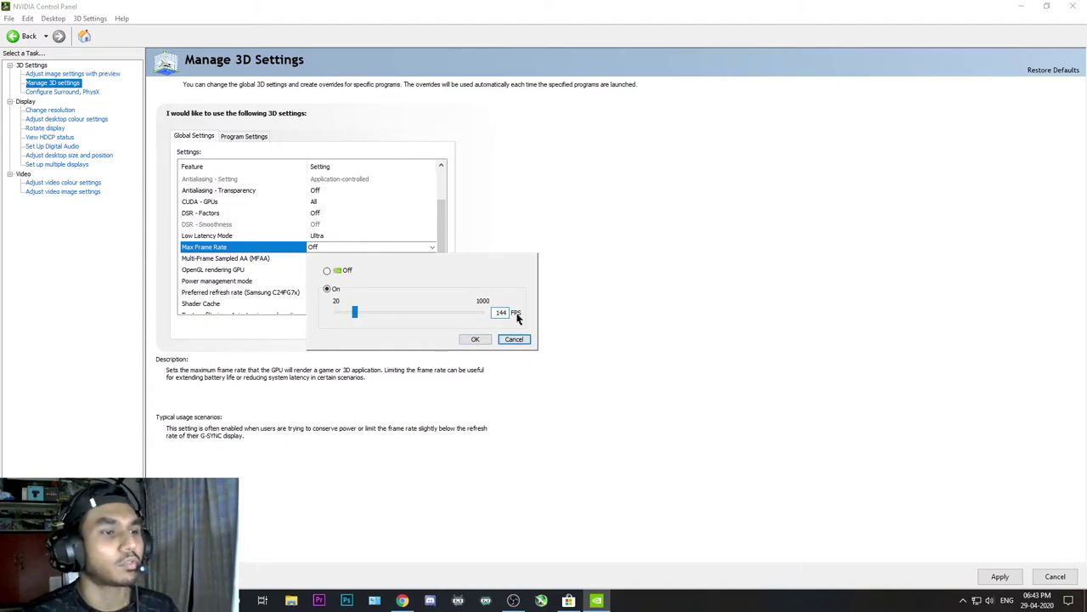
click(475, 339)
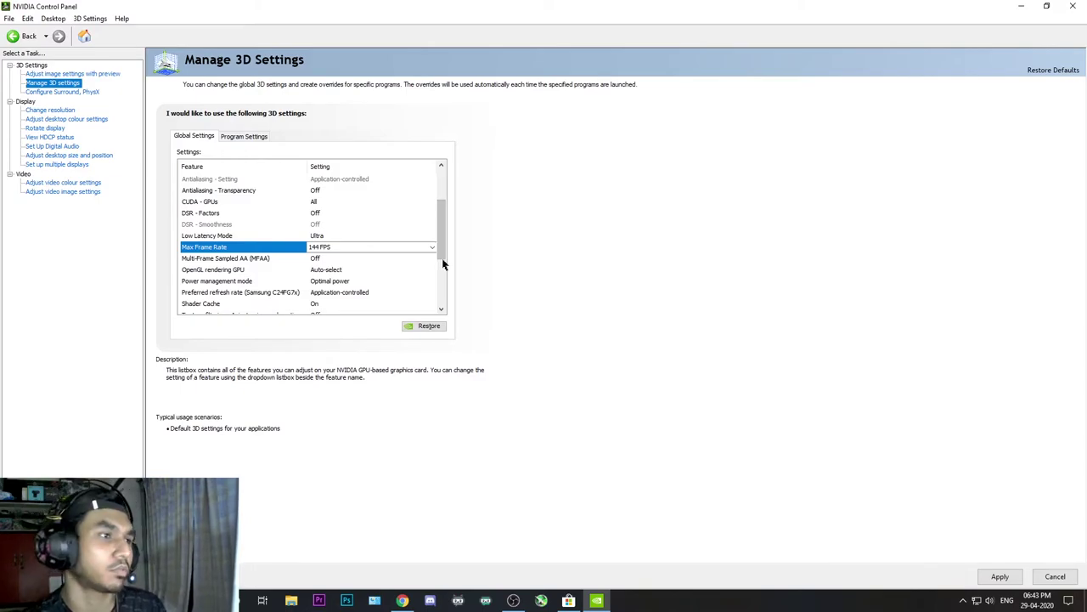
Leave Multi-Frame Sampled AA (MFAA) Off and keep OpenGL rendering GPU on Auto-select
scroll(442, 247, down, 1)
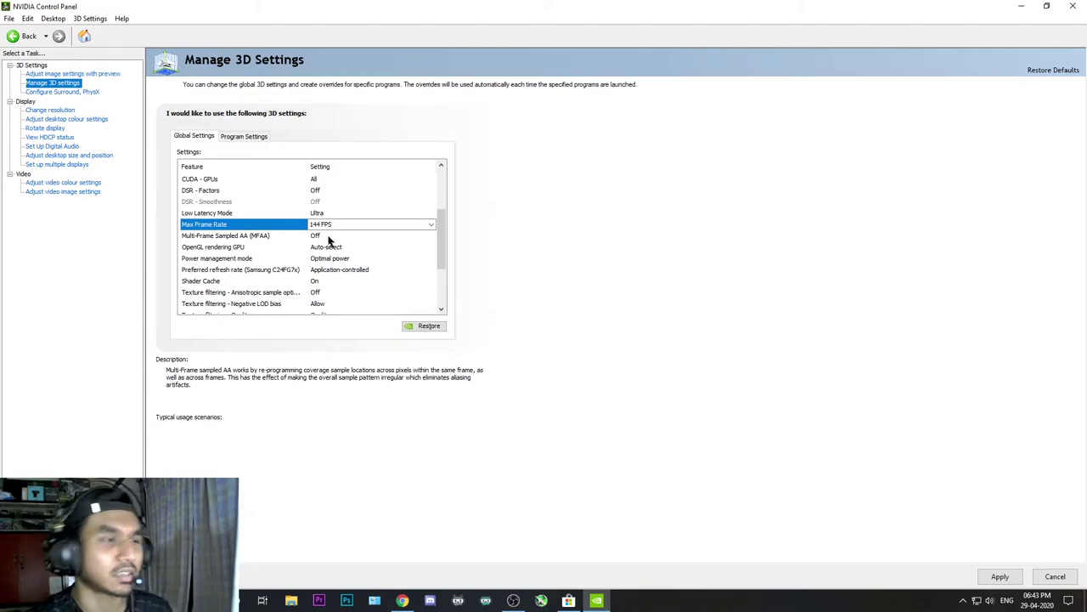
click(328, 238)
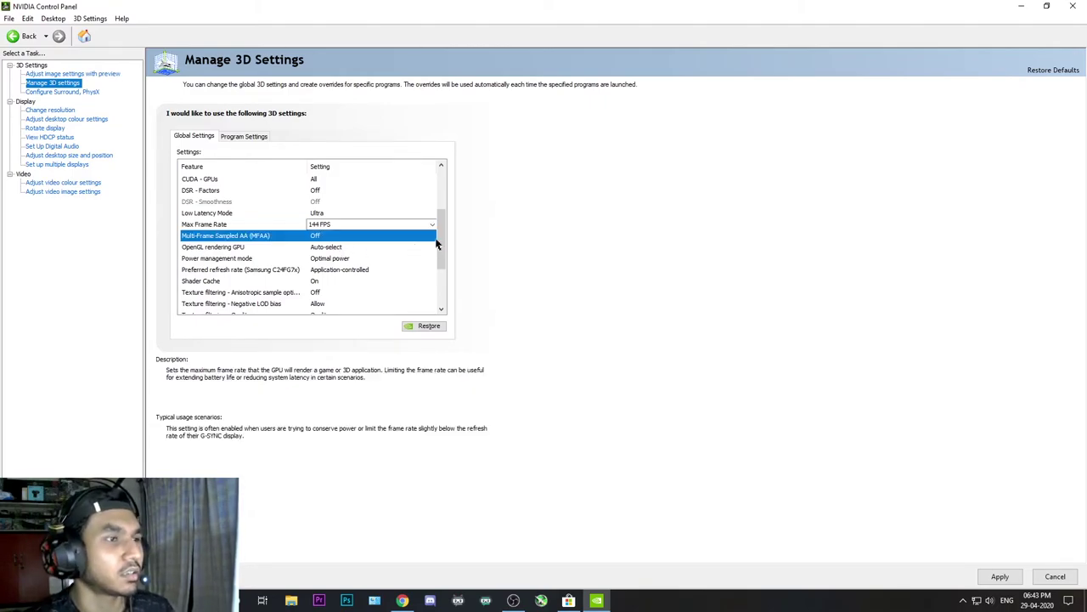
drag(441, 242, 441, 262)
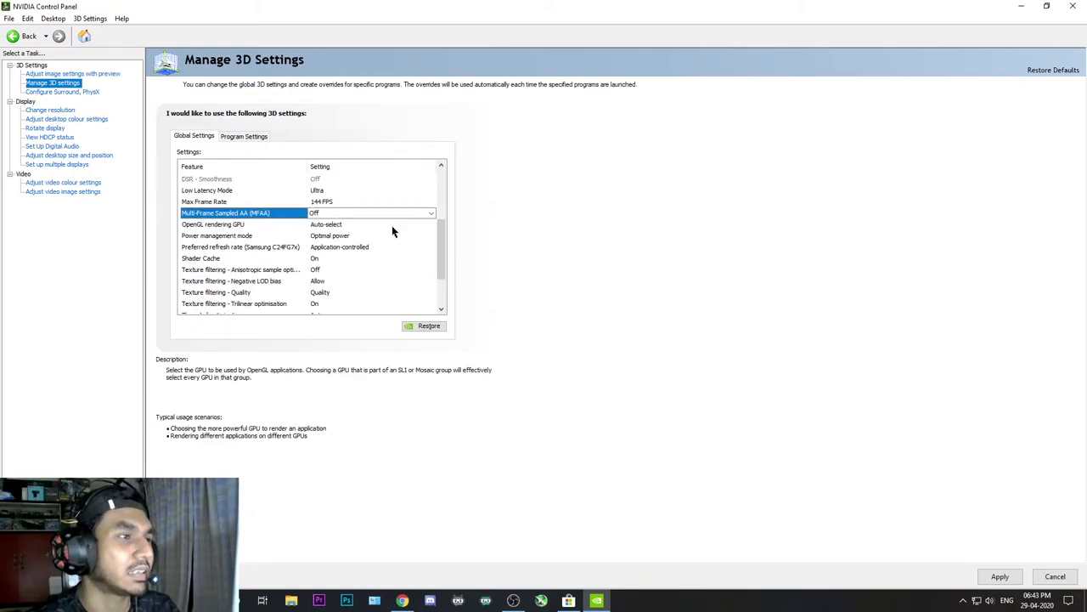
click(314, 224)
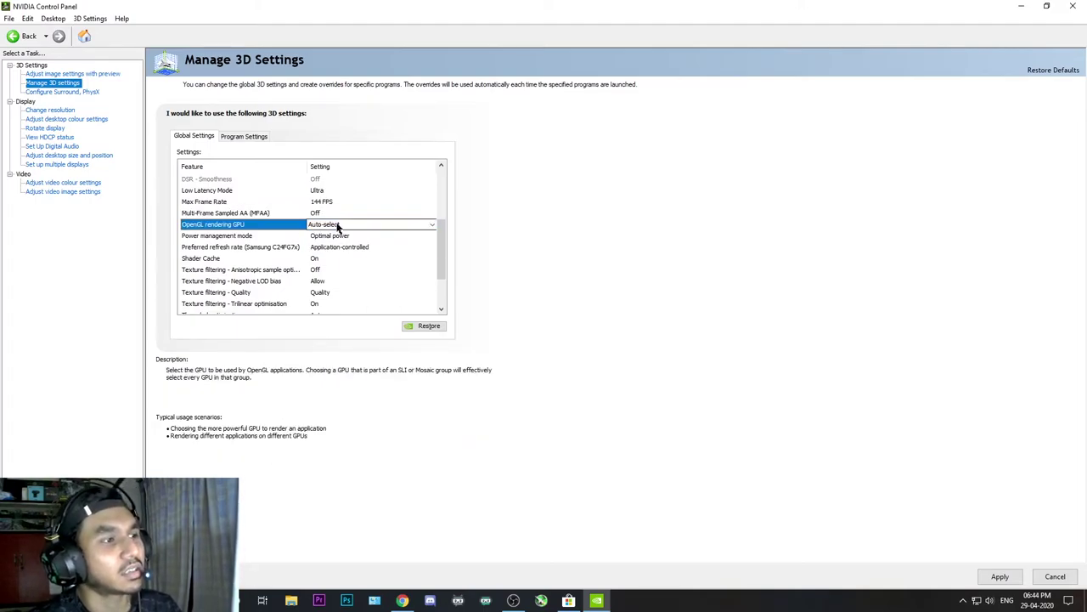
click(338, 226)
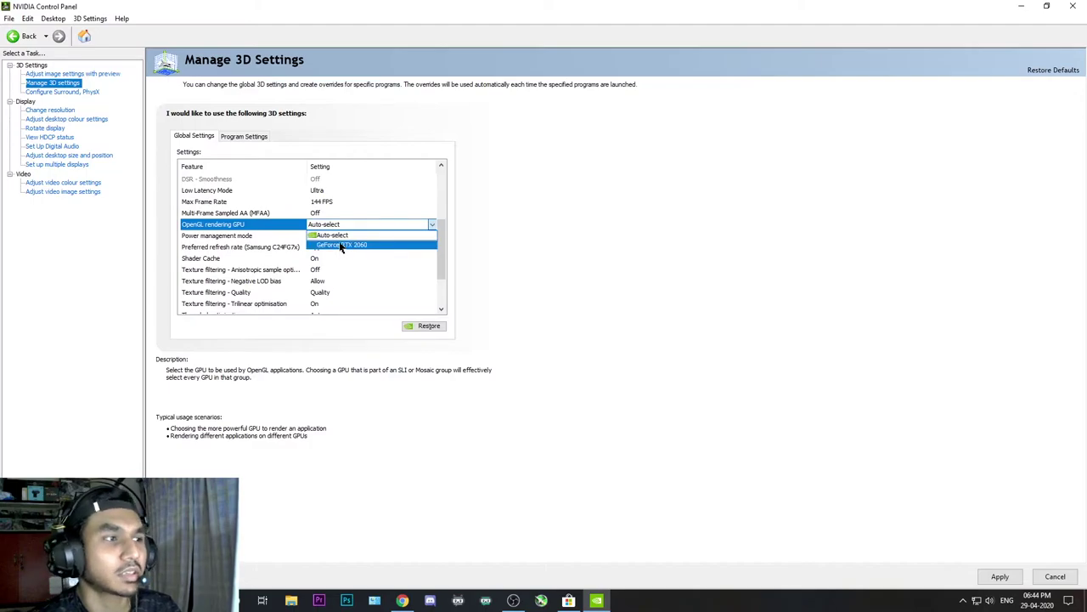
click(342, 238)
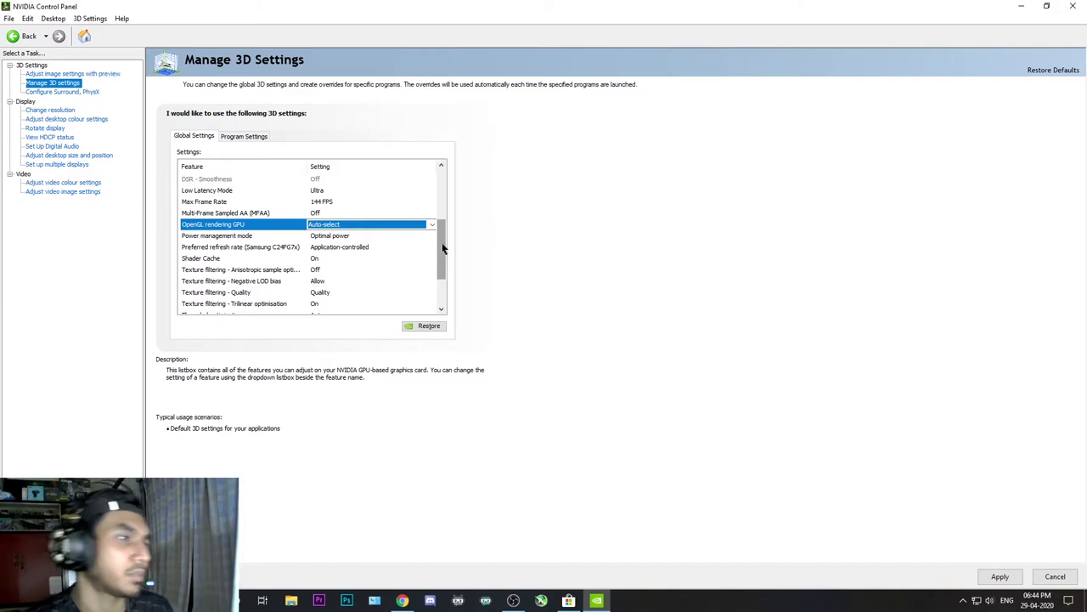
Set Power management mode to Adaptive in the global 3D settings
scroll(443, 247, down, 1)
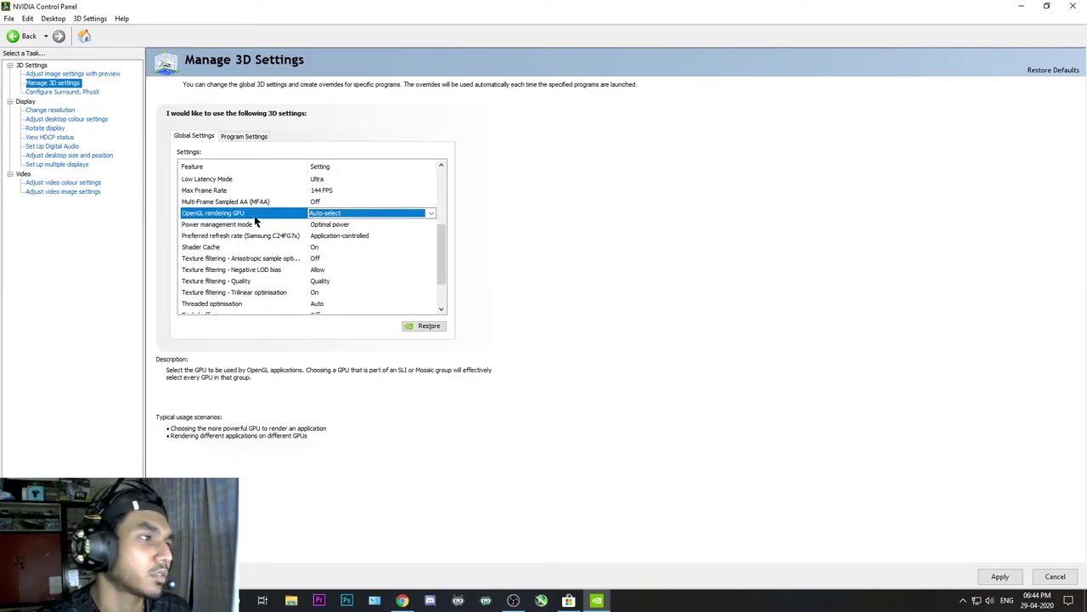
click(334, 224)
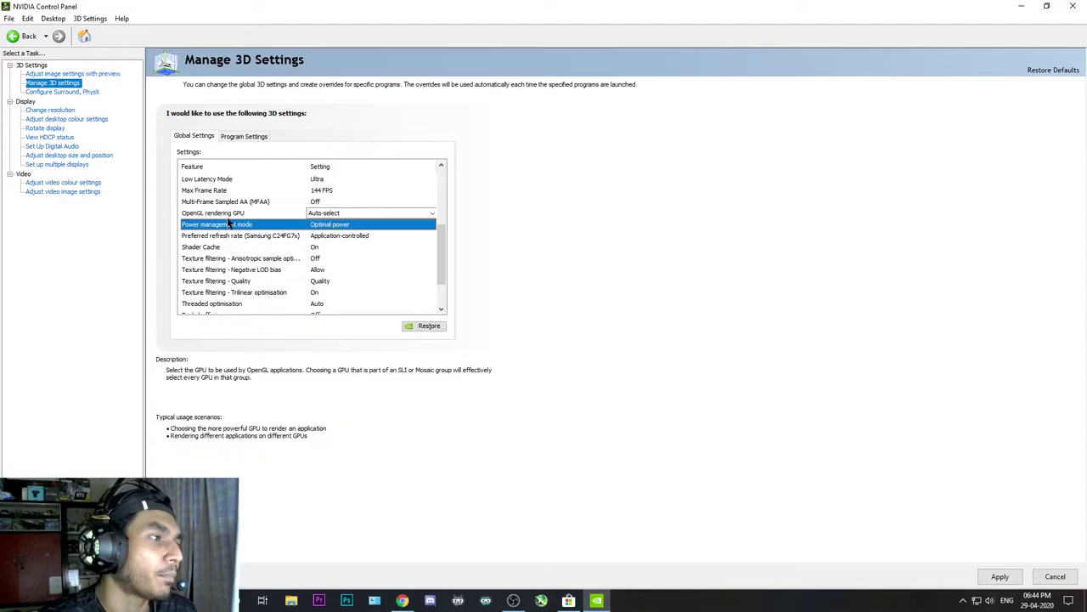
click(342, 225)
click(344, 244)
scroll(349, 245, up, 4)
scroll(441, 220, down, 4)
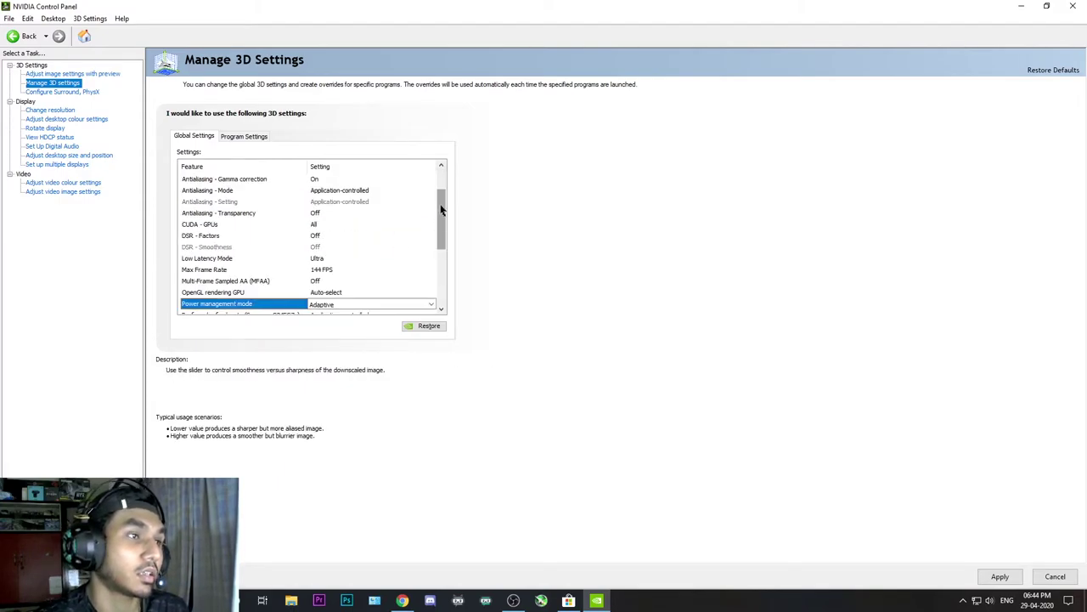
drag(443, 236, 449, 246)
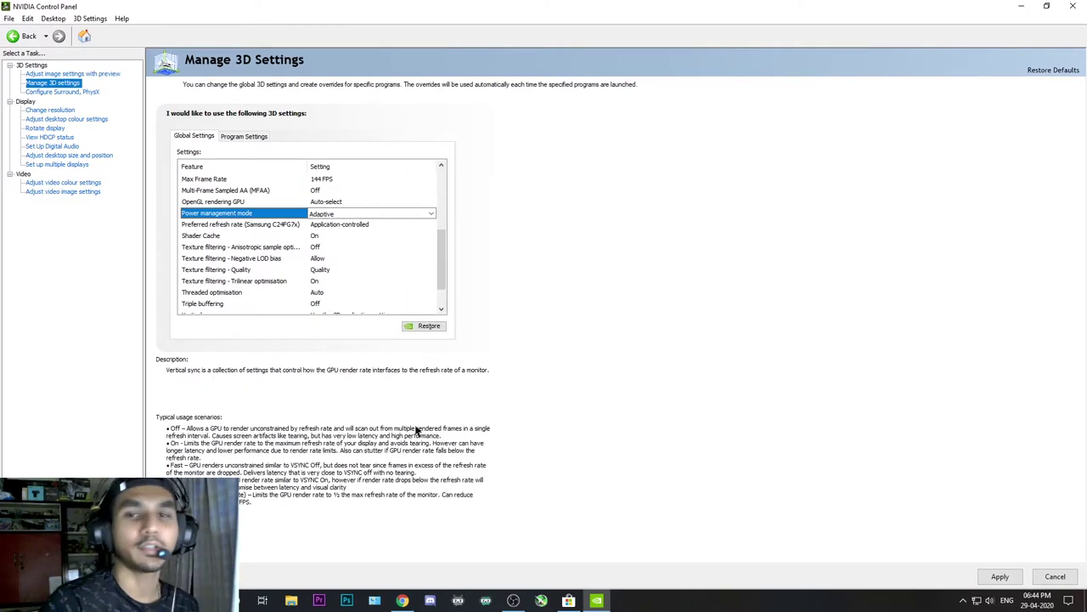
Review the Power management mode options, including Prefer maximum performance, and keep Adaptive selected
click(429, 214)
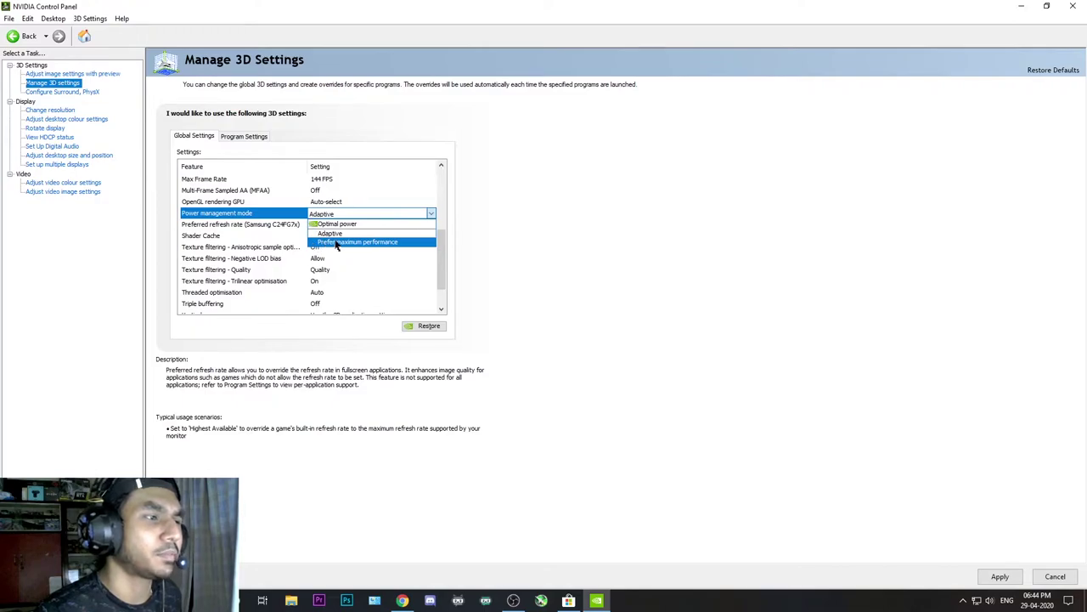
click(346, 233)
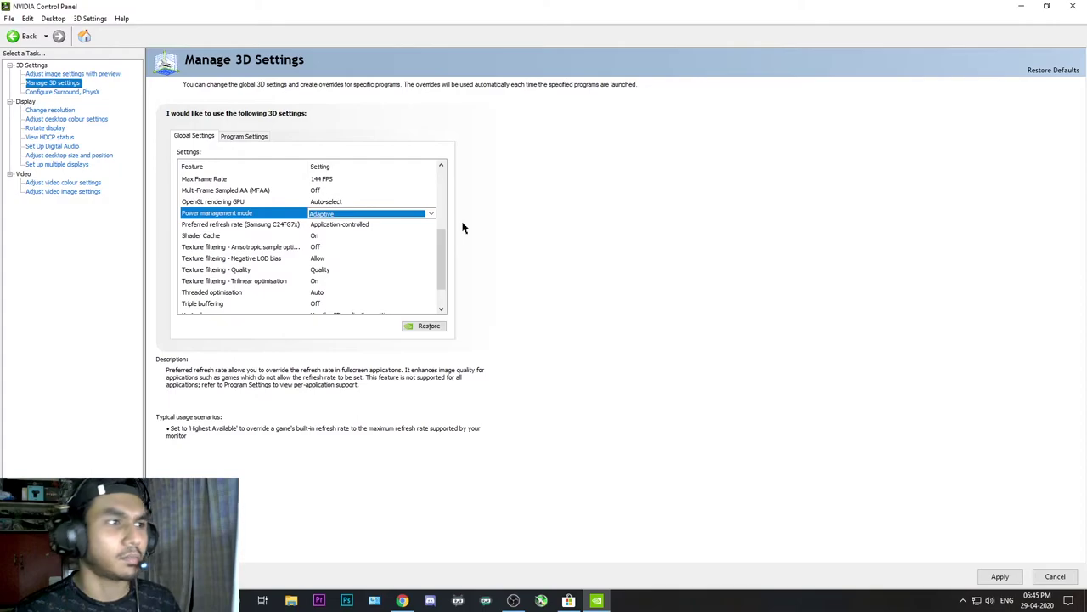
click(383, 216)
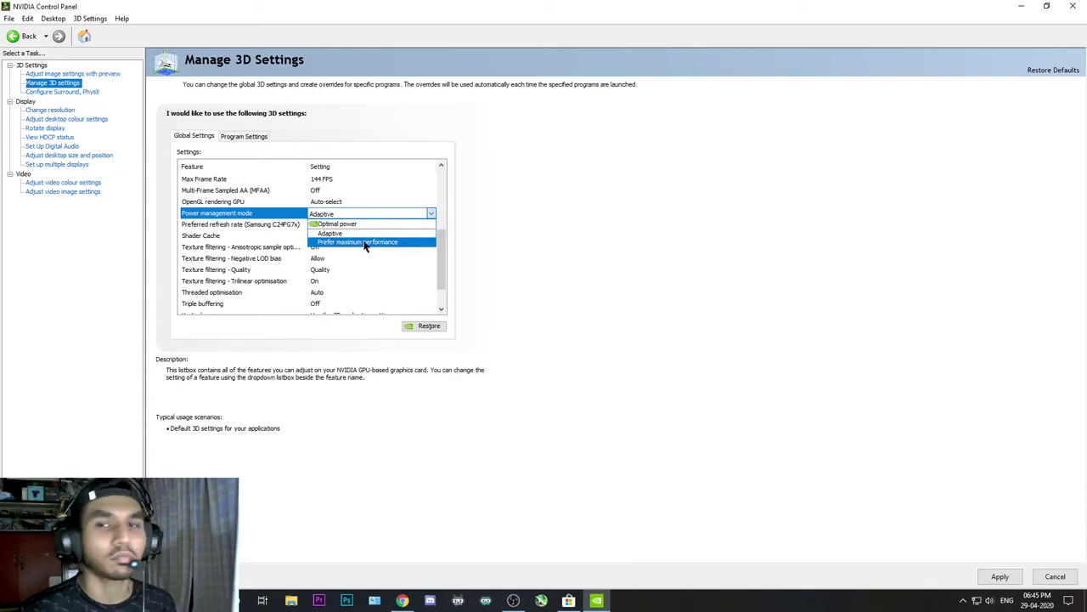
click(334, 233)
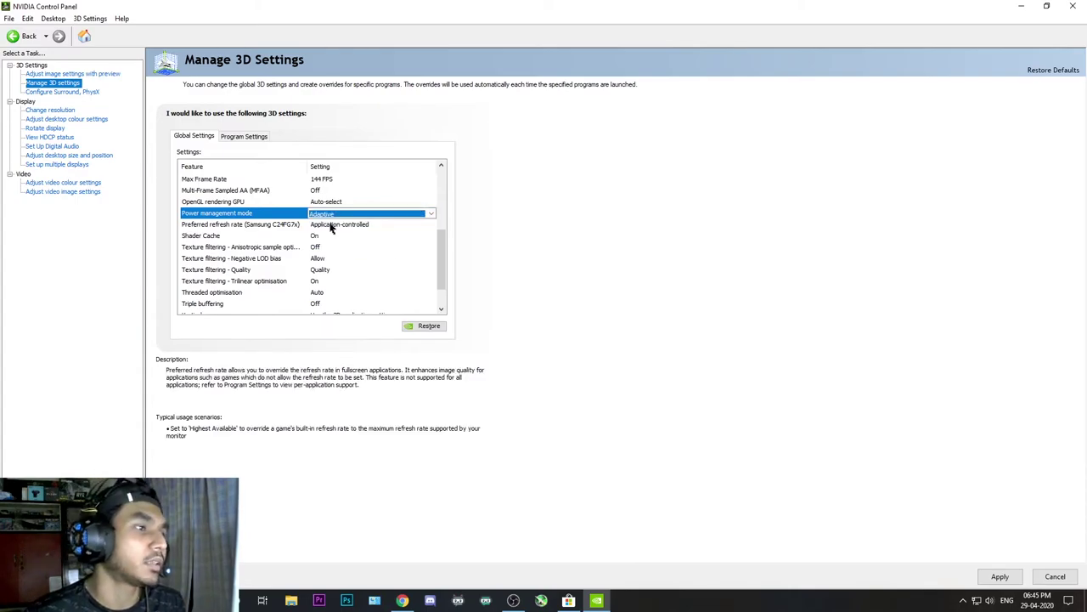
Keep Preferred refresh rate on Application-controlled and Texture filtering - Quality on Quality
click(230, 226)
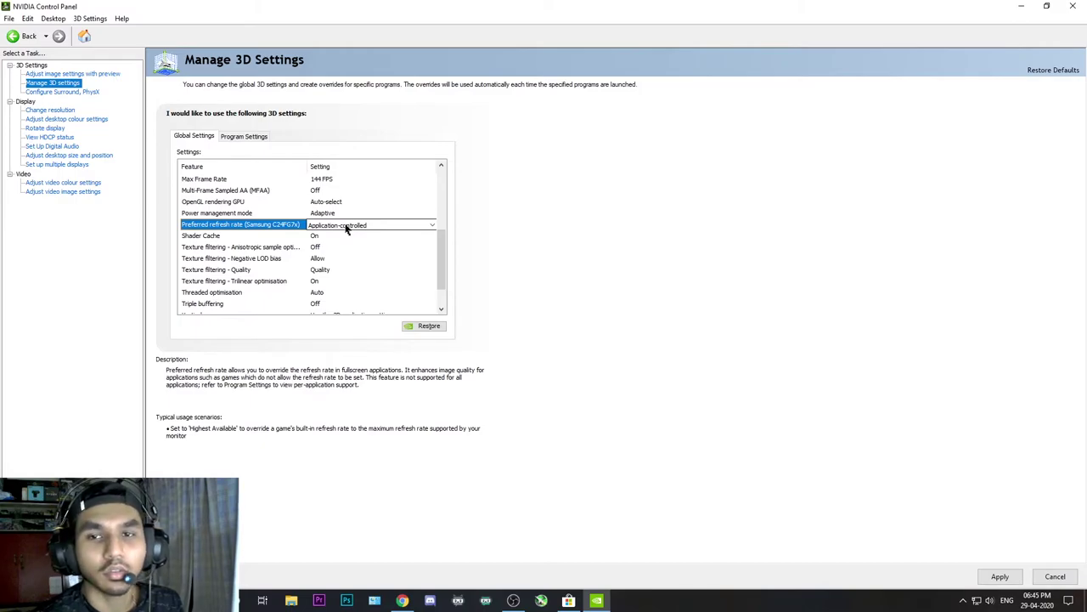
drag(444, 258, 446, 276)
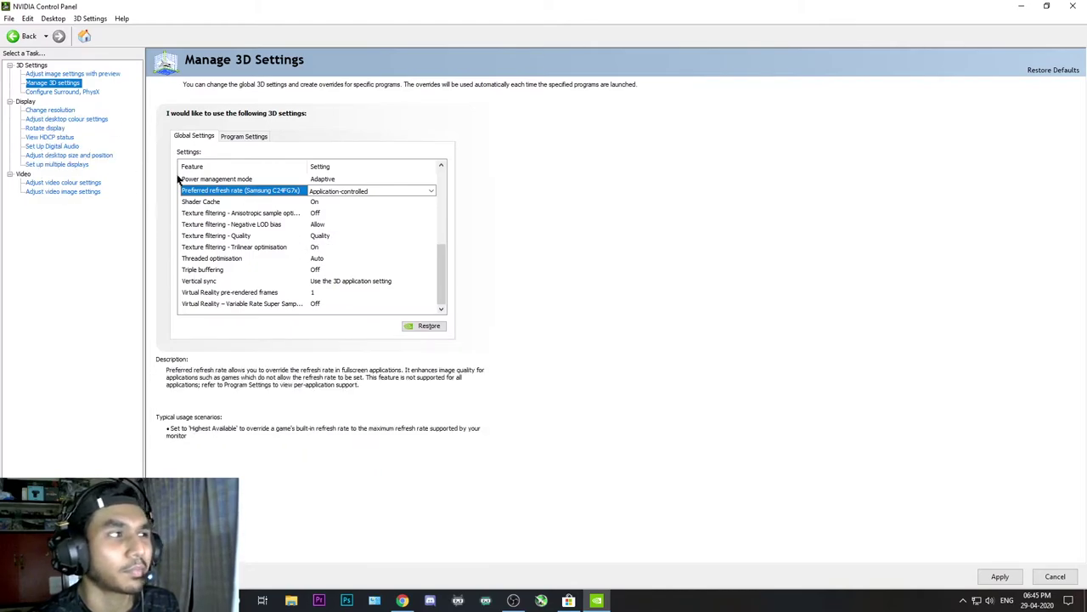
click(336, 237)
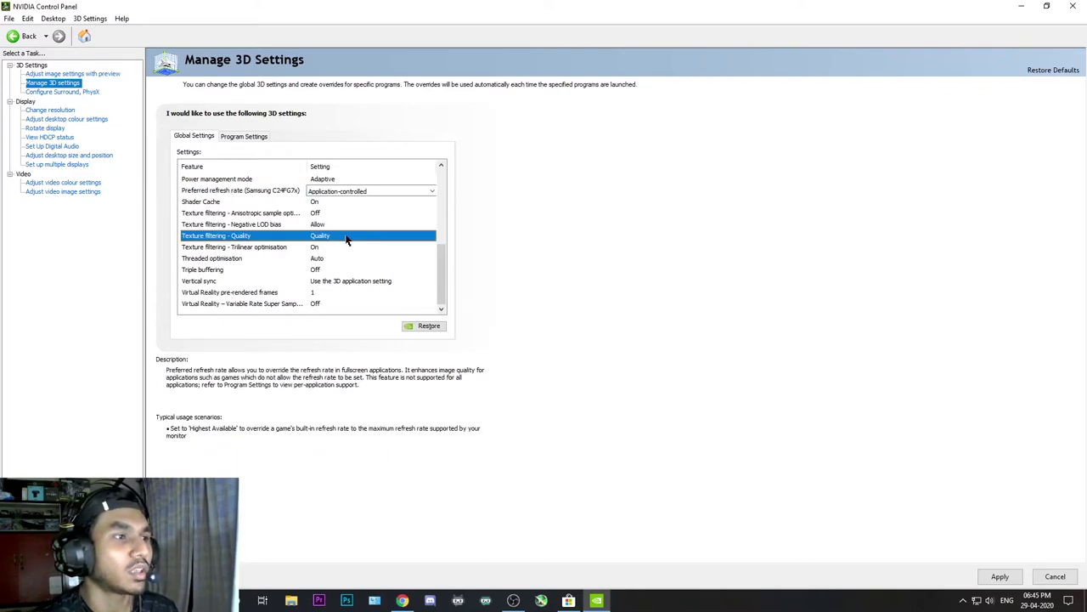
click(345, 238)
click(346, 239)
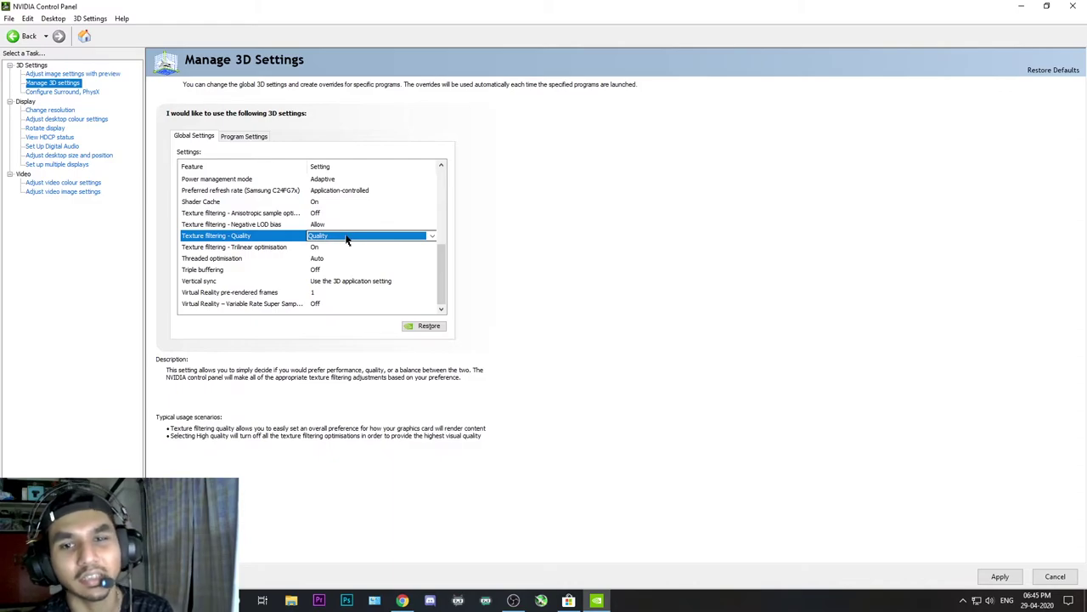
click(346, 239)
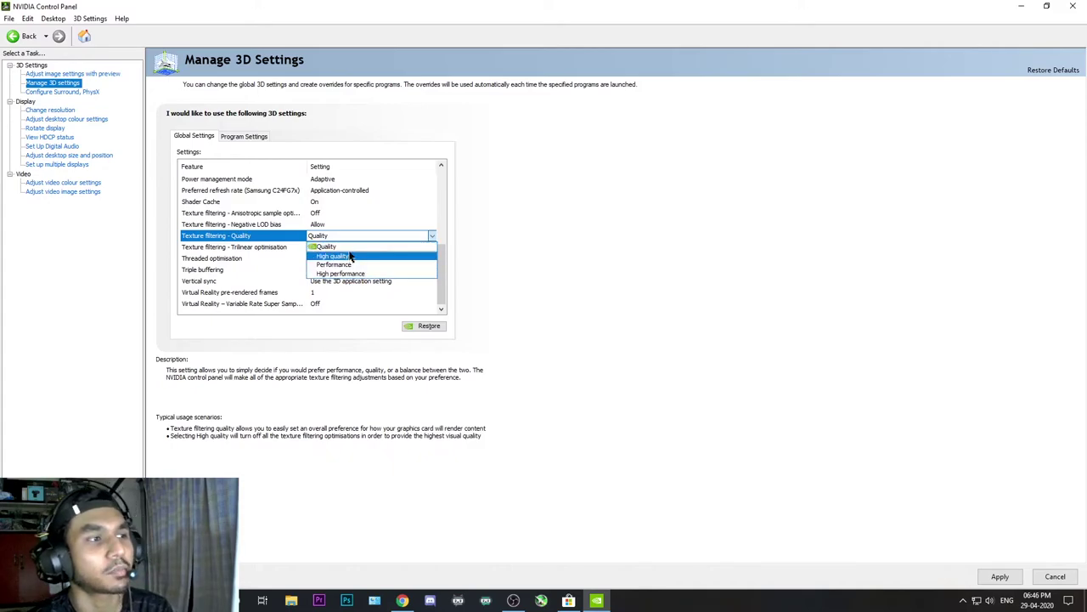
click(351, 248)
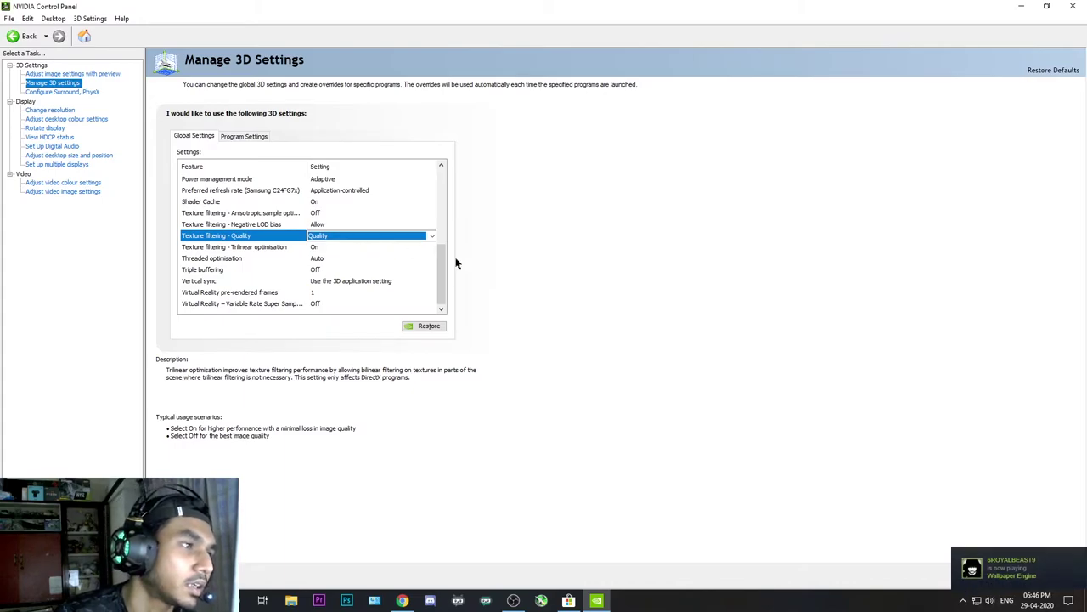
Set Texture filtering - Trilinear optimisation to Off in the global 3D settings
mouse_move(340, 262)
click(256, 254)
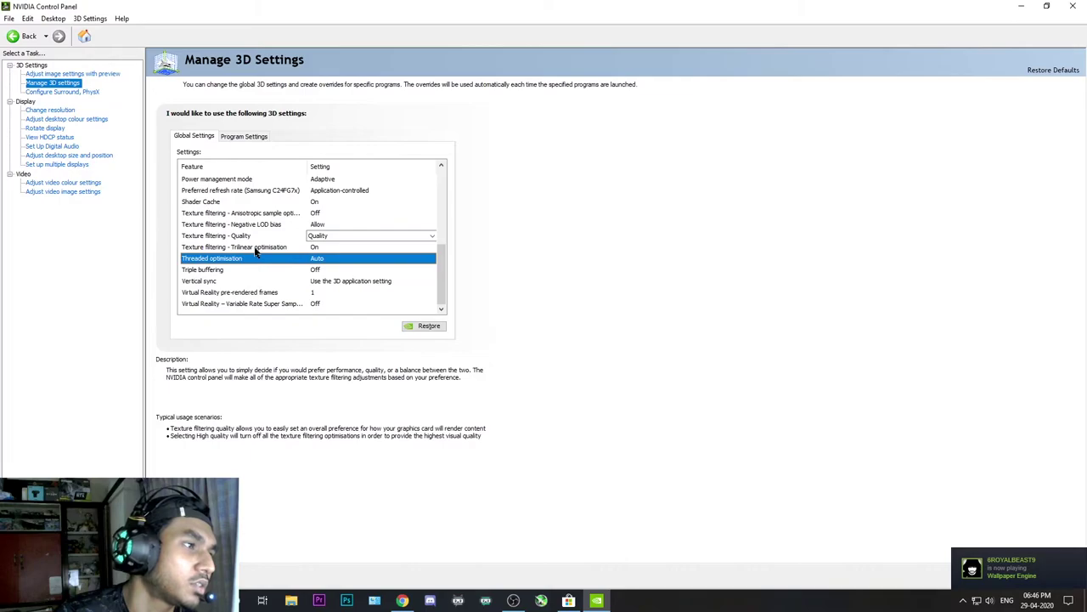
click(258, 254)
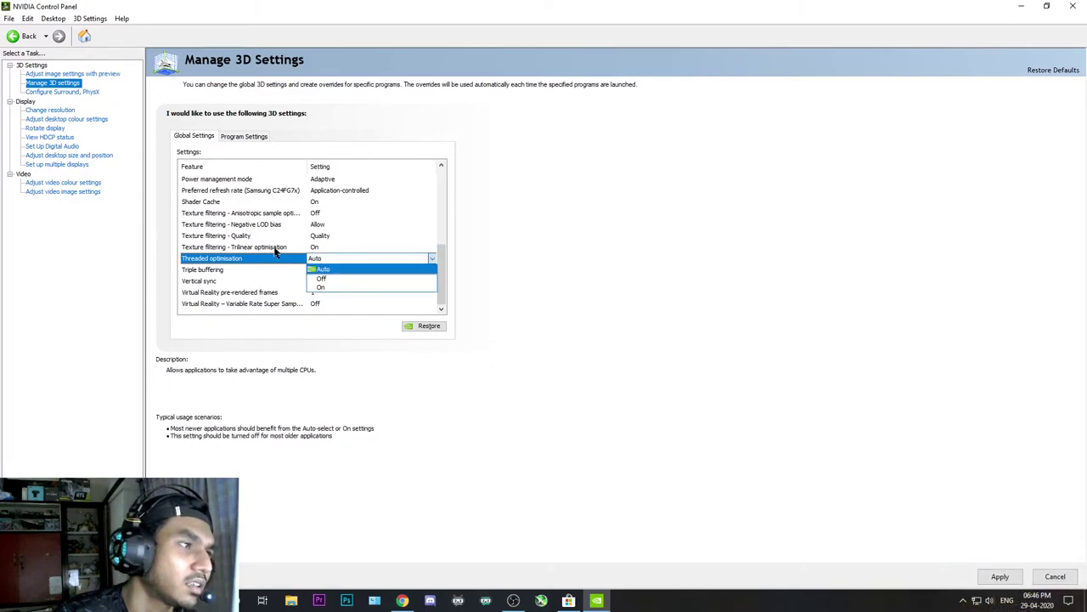
click(397, 246)
click(353, 267)
scroll(346, 248, up, 7)
scroll(367, 253, down, 3)
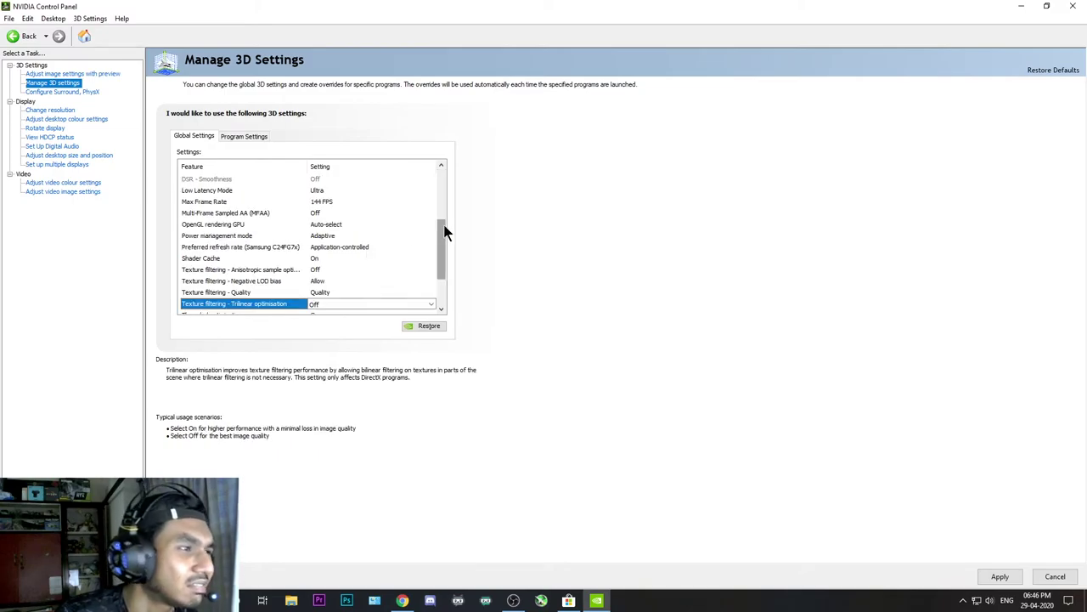
scroll(444, 254, down, 2)
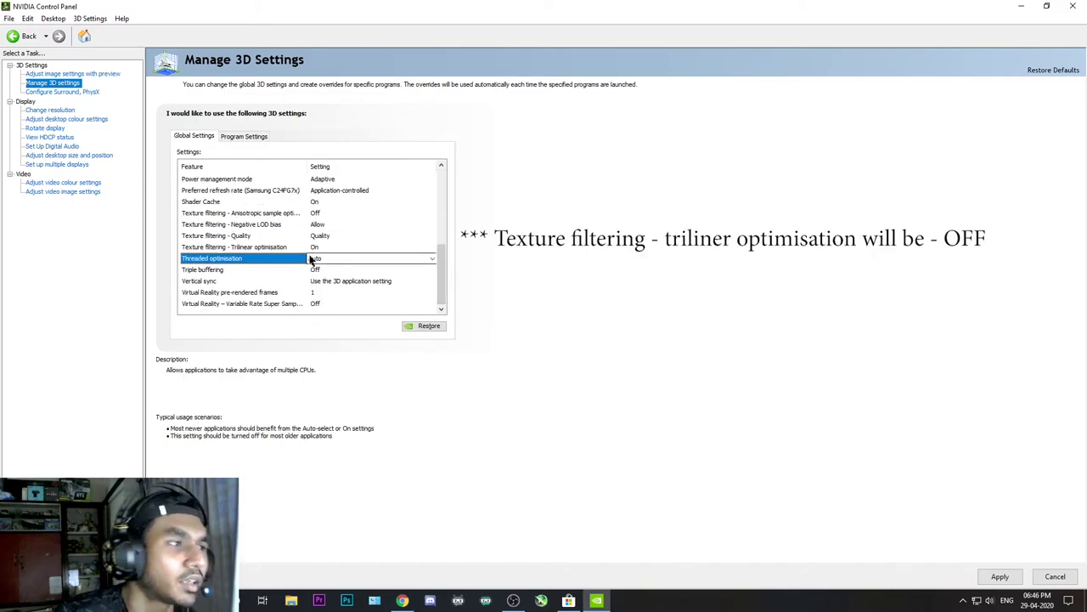
Set Threaded optimisation to On in the global 3D settings
click(432, 259)
click(429, 292)
scroll(433, 293, up, 7)
scroll(347, 272, down, 7)
click(250, 259)
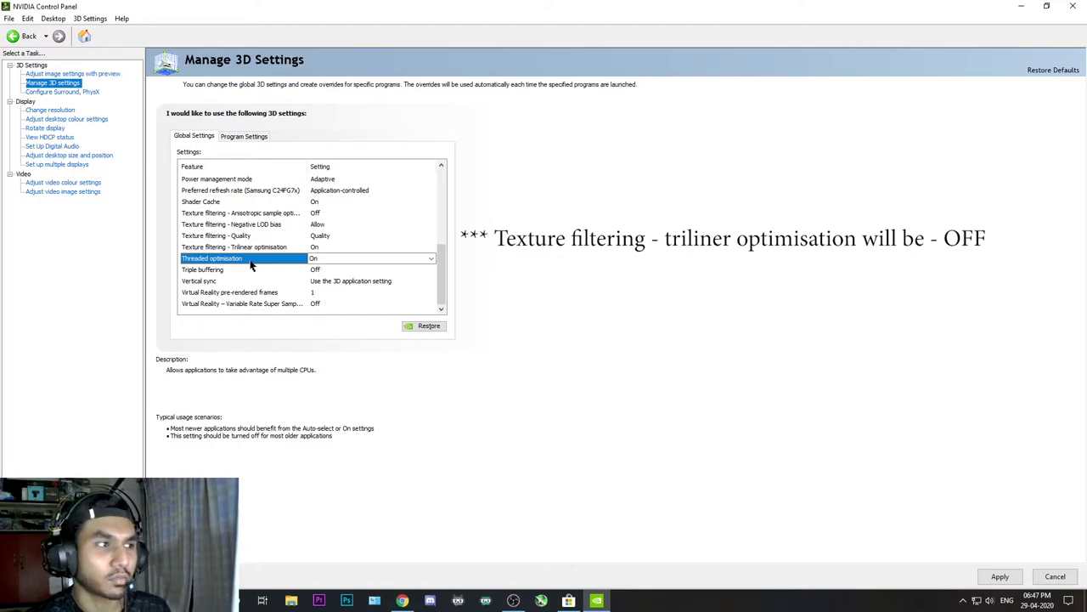
click(330, 259)
click(330, 266)
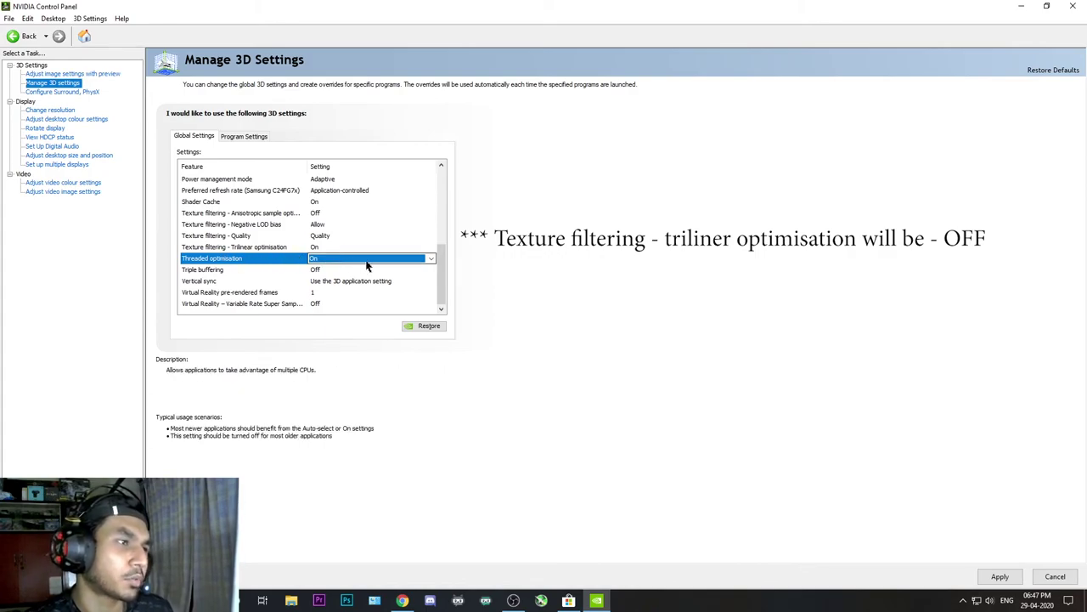
Set Vertical sync to Off and review the configured global 3D settings
click(331, 283)
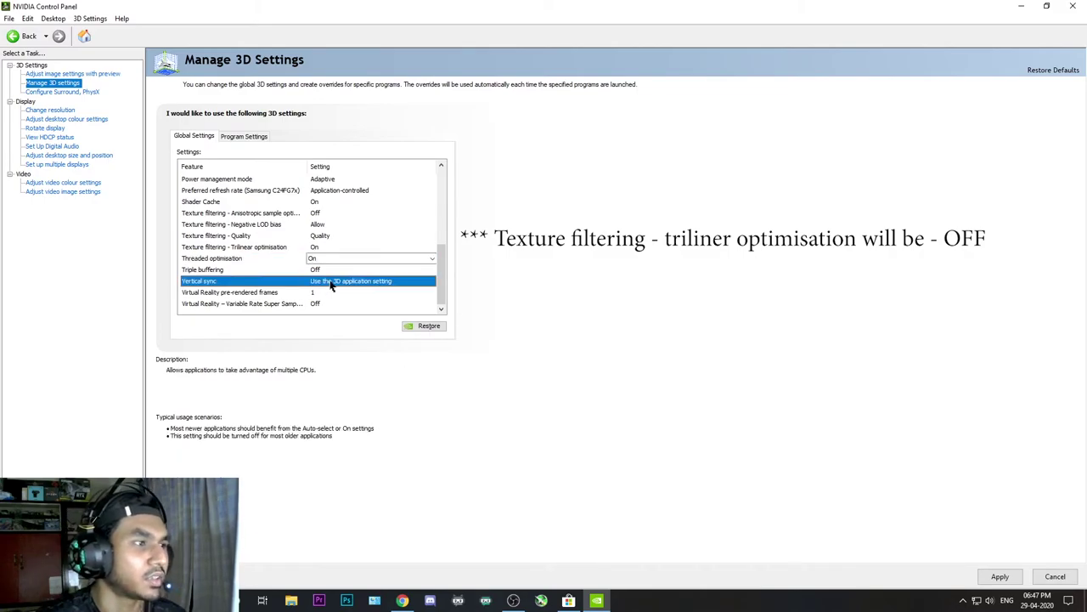
click(347, 283)
click(345, 302)
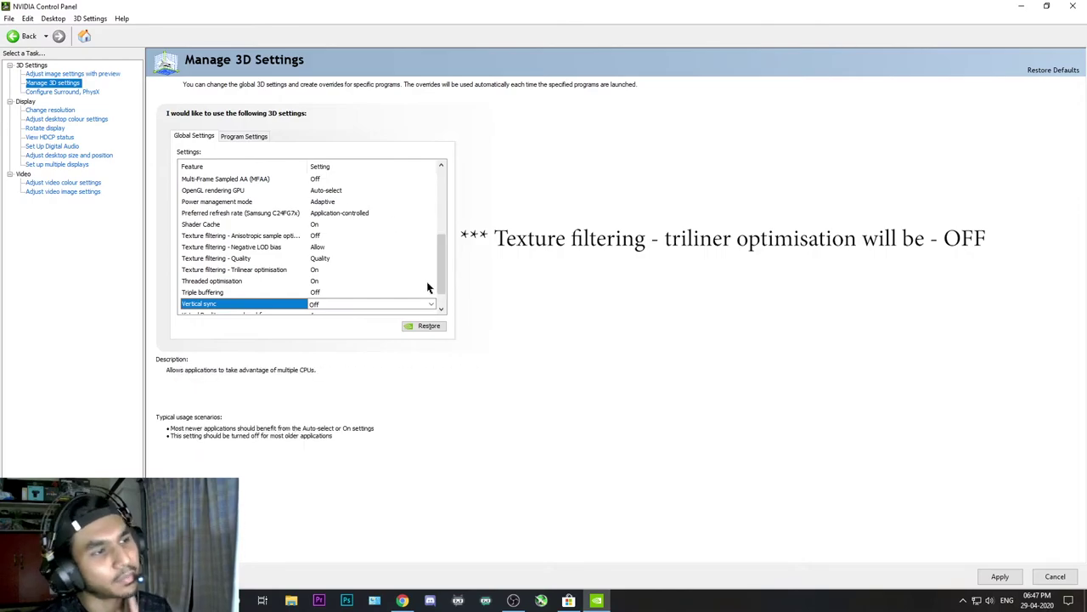
scroll(396, 255, down, 1)
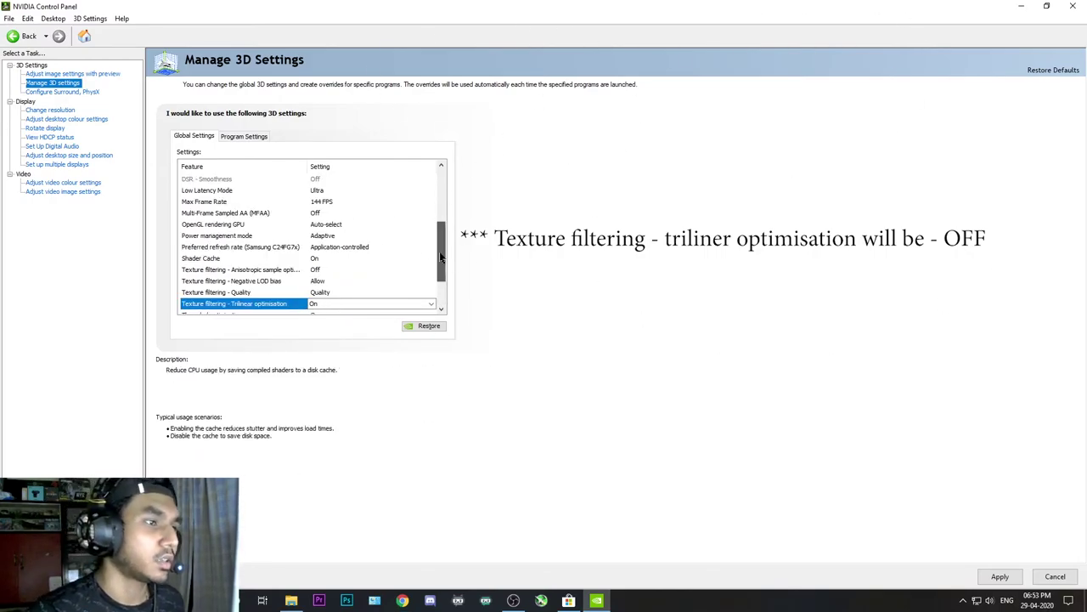
scroll(442, 292, down, 2)
drag(442, 292, 442, 197)
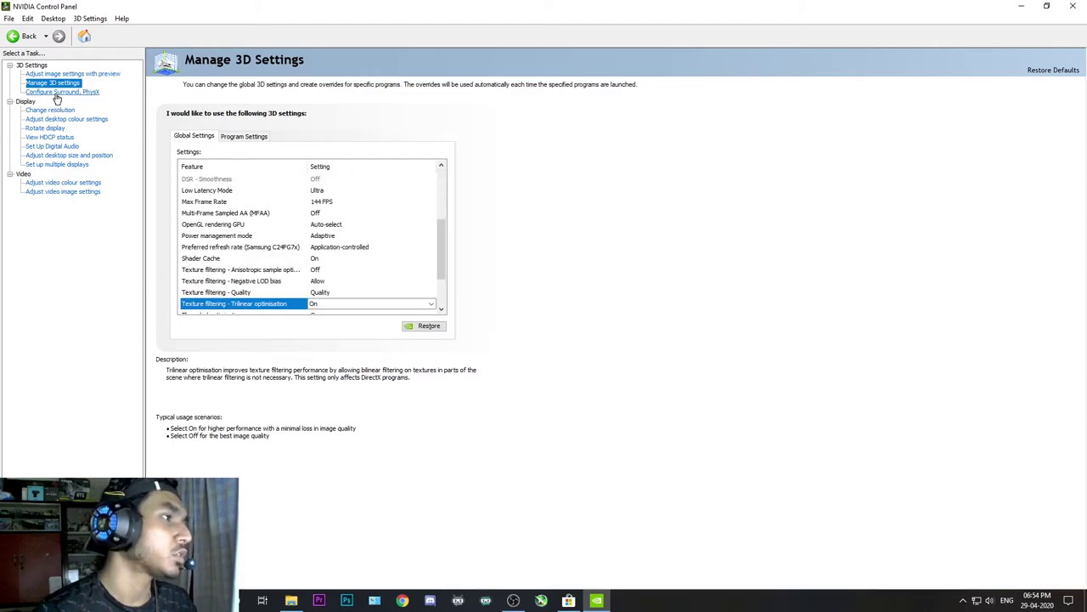
Set the PhysX processor to GeForce RTX 2060 in the Surround and PhysX configuration
click(56, 94)
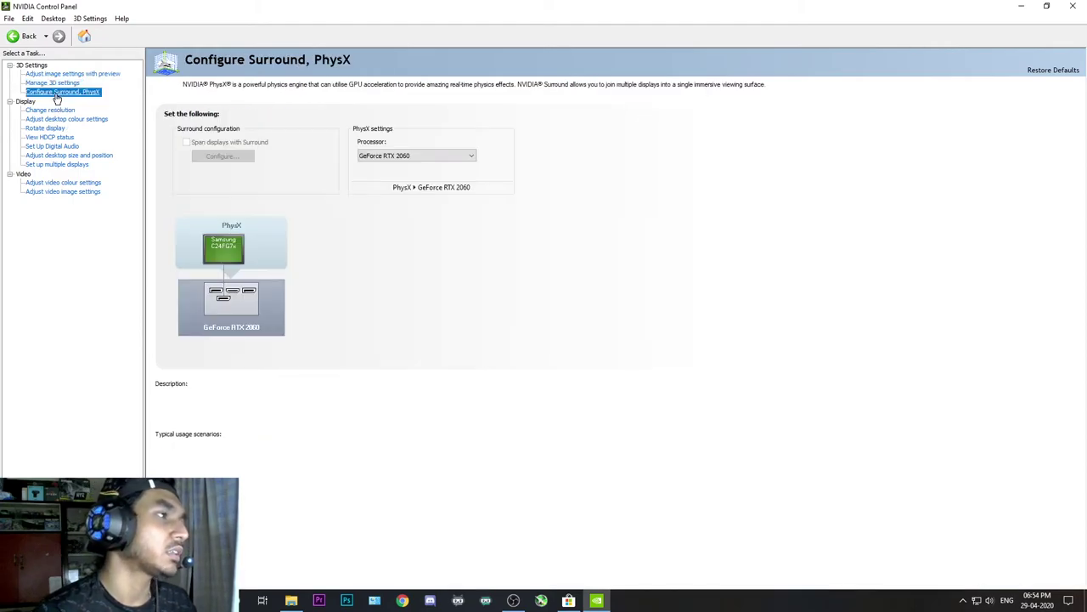
click(382, 156)
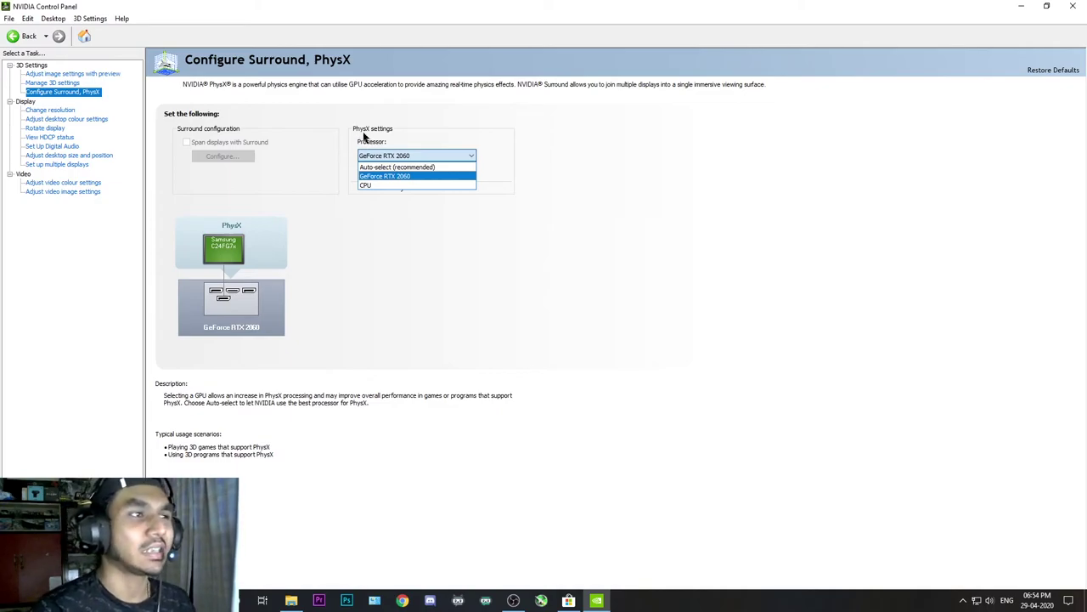
click(371, 178)
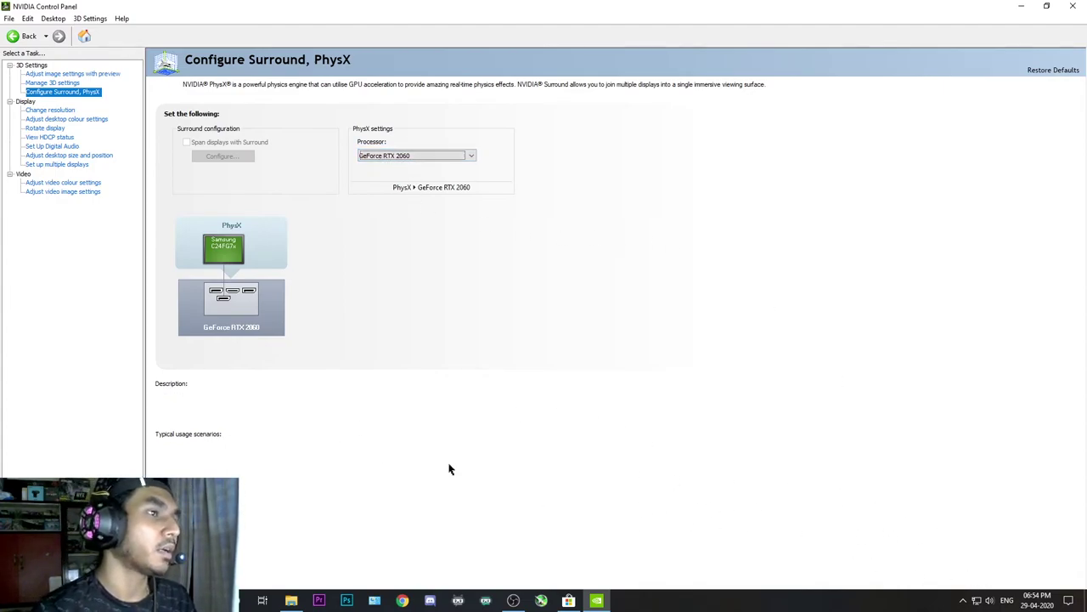
Keep the display resolution at 1920 × 1080 (native) and set its refresh rate to 144Hz
click(66, 112)
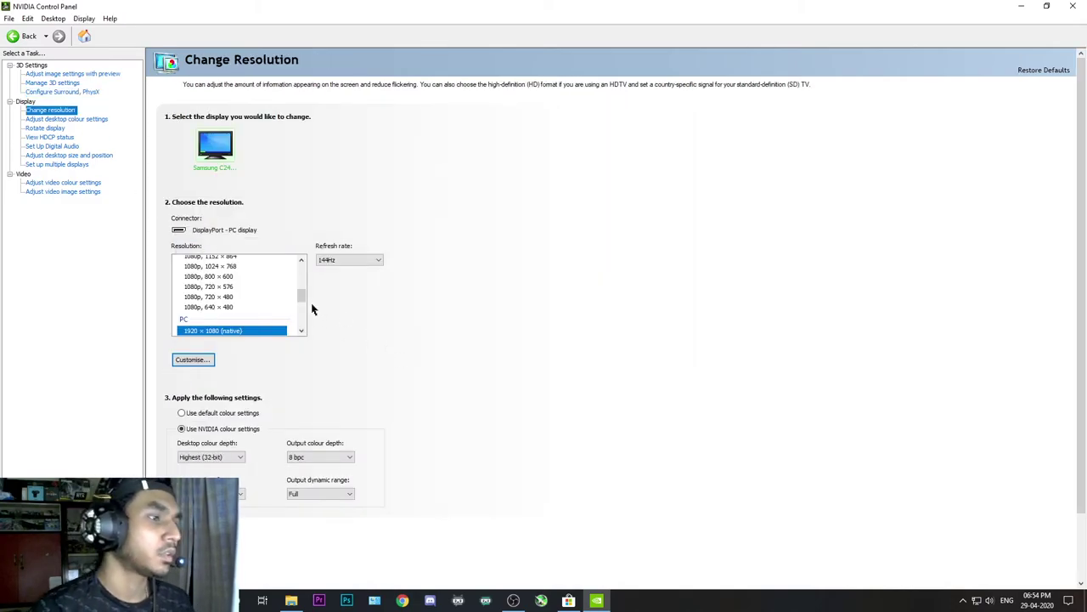
scroll(301, 298, down, 1)
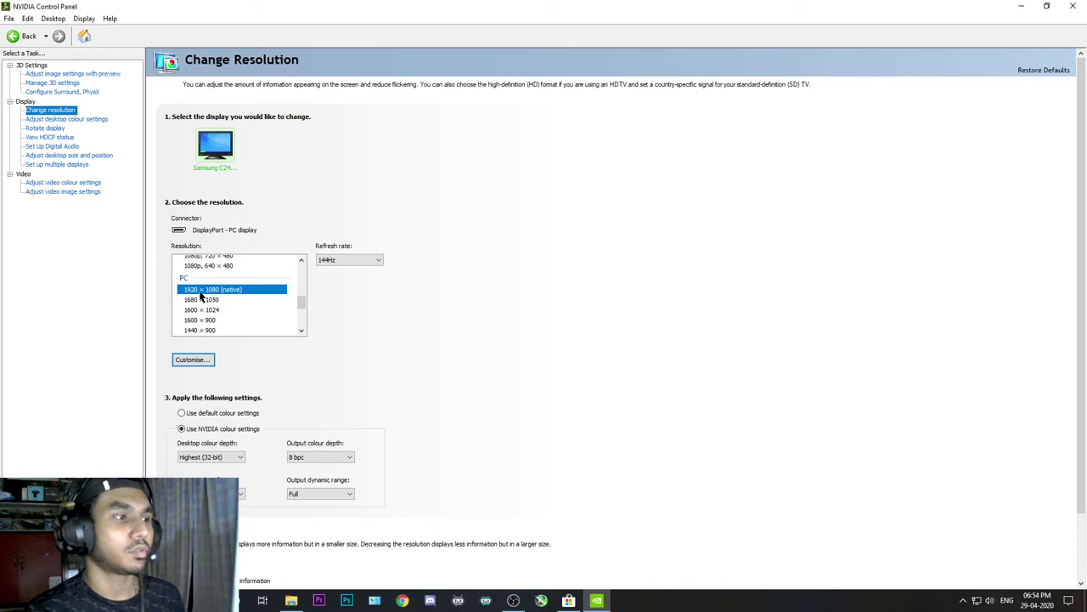
click(347, 260)
click(347, 266)
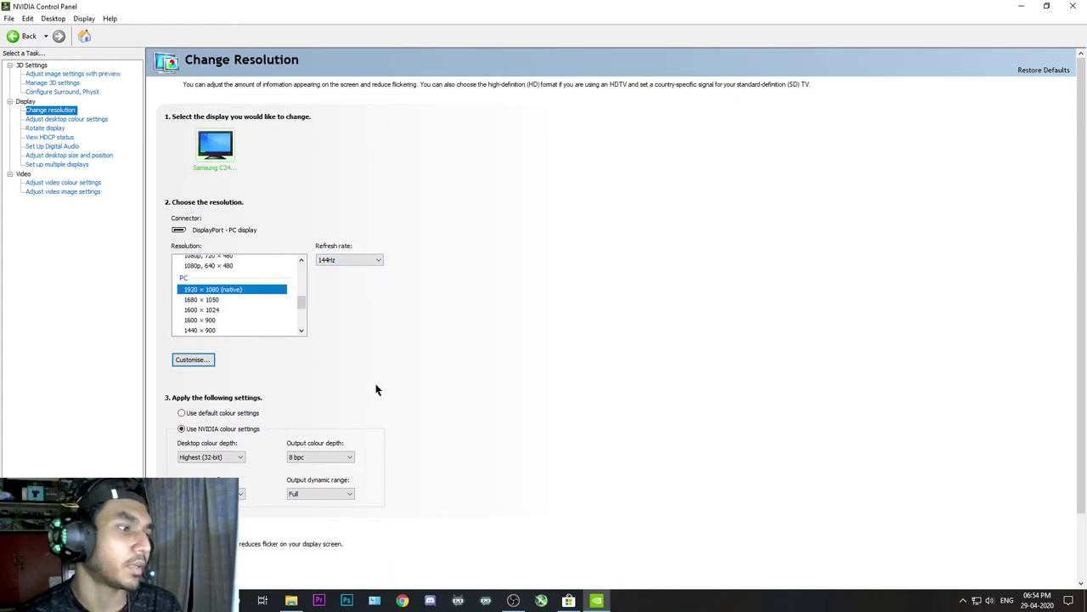
Compare the default colour option in the resolution settings, and select Use NVIDIA colour settings
scroll(391, 377, down, 1)
click(181, 395)
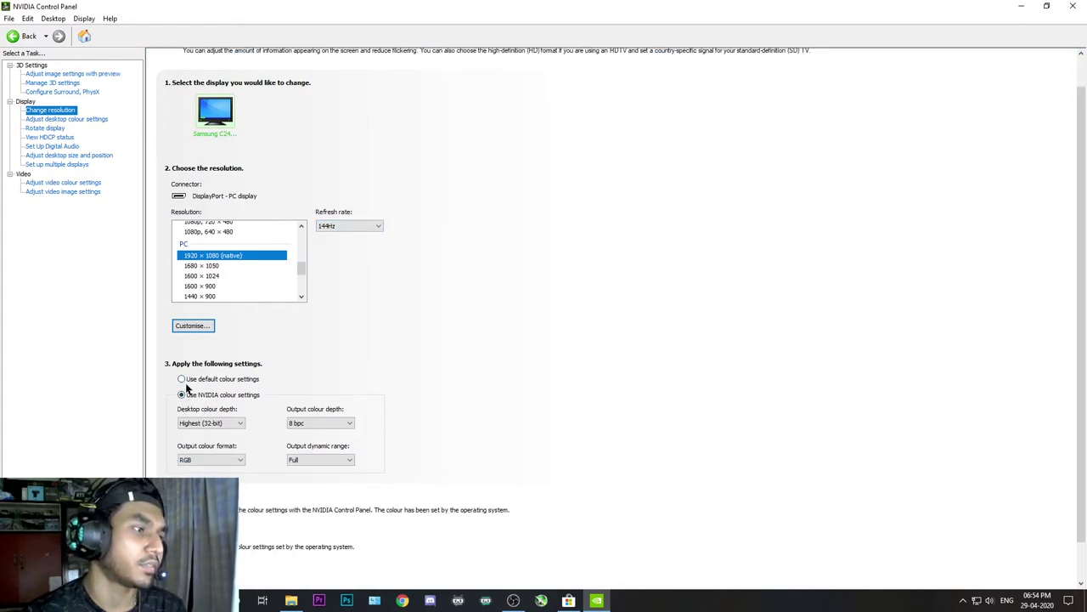
click(182, 380)
click(182, 396)
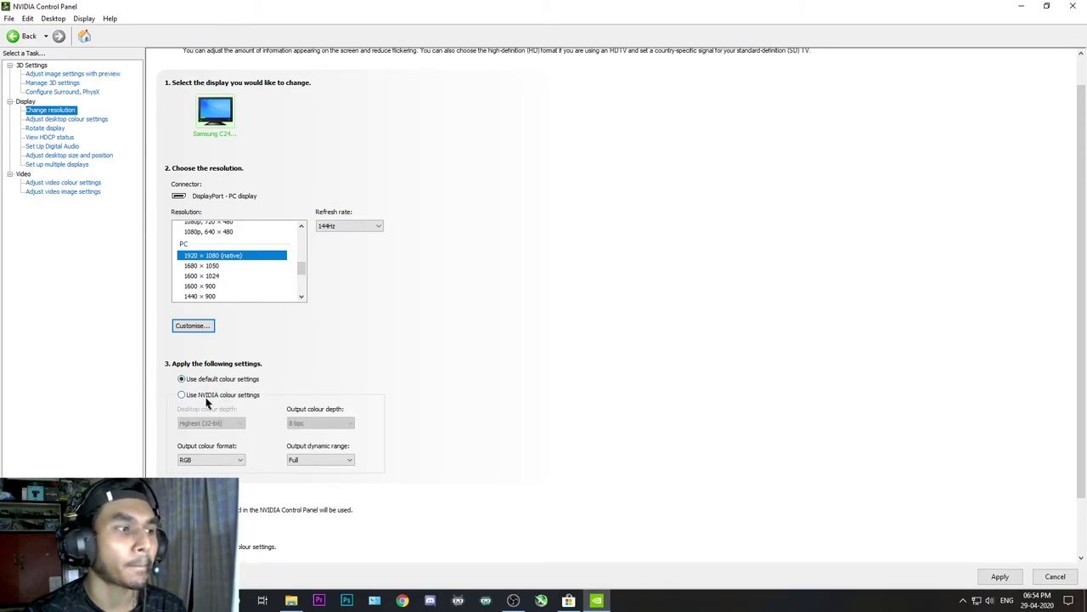
click(181, 396)
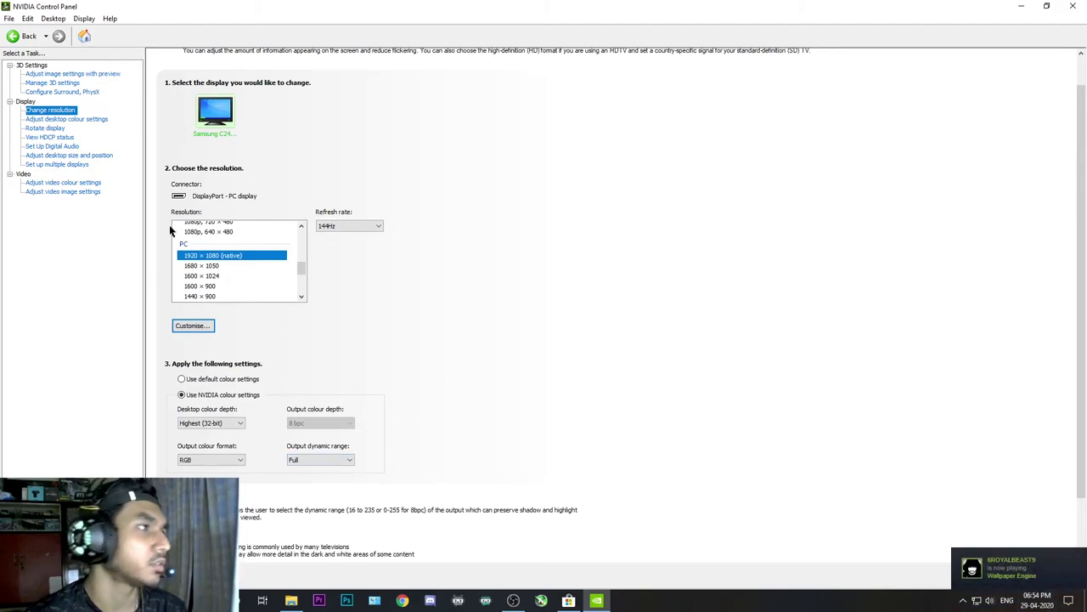
Set the desktop colour settings to use NVIDIA settings and apply the change
click(72, 120)
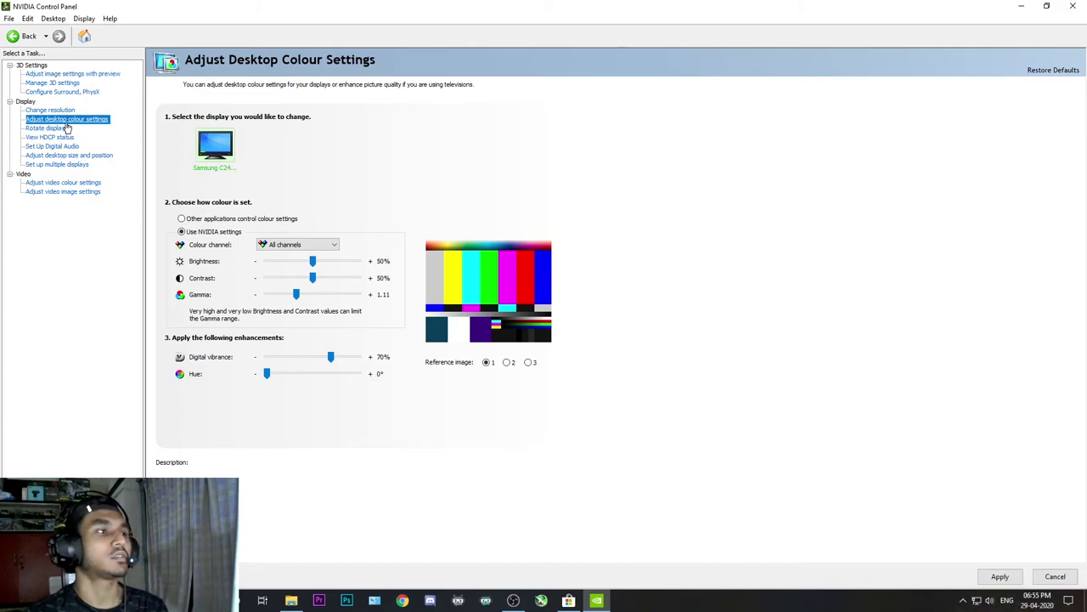
click(190, 218)
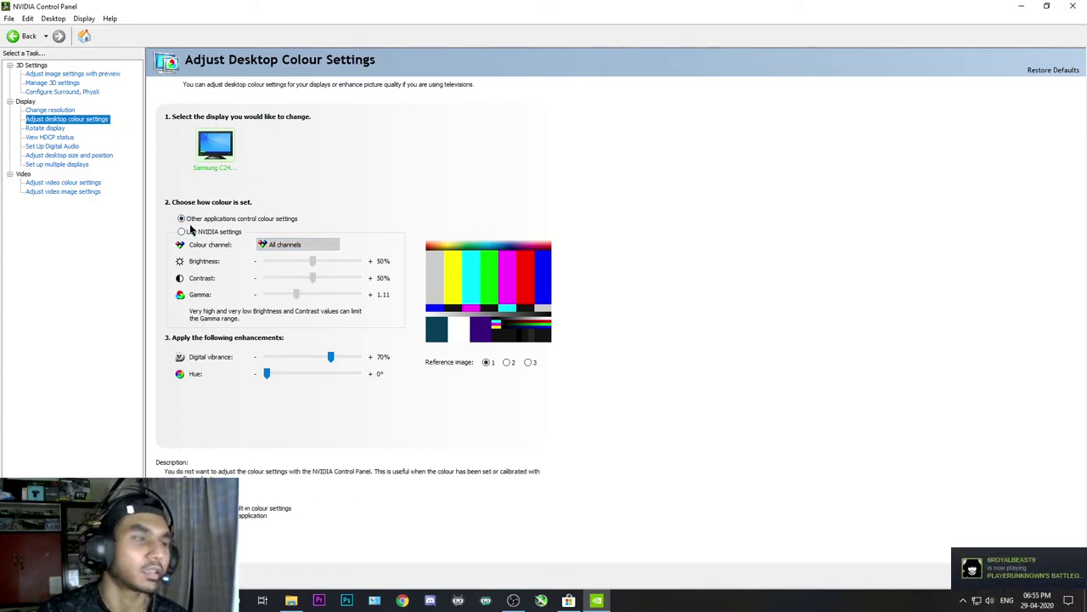
click(193, 234)
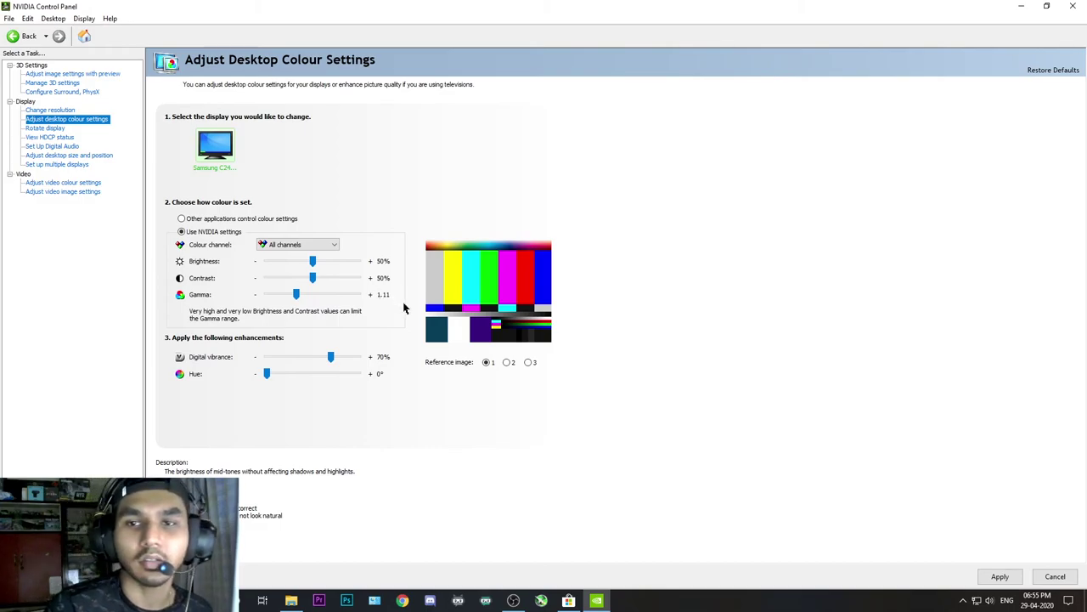
click(1000, 578)
Set scaling to be performed on the GPU in the desktop size and position settings, keeping No scaling selected
click(43, 156)
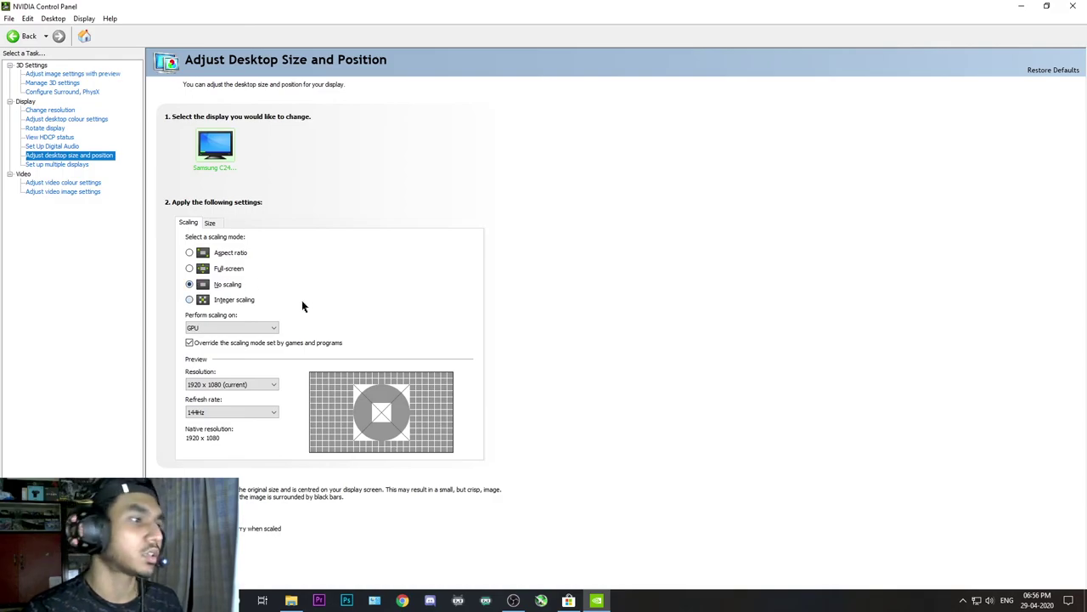
click(241, 328)
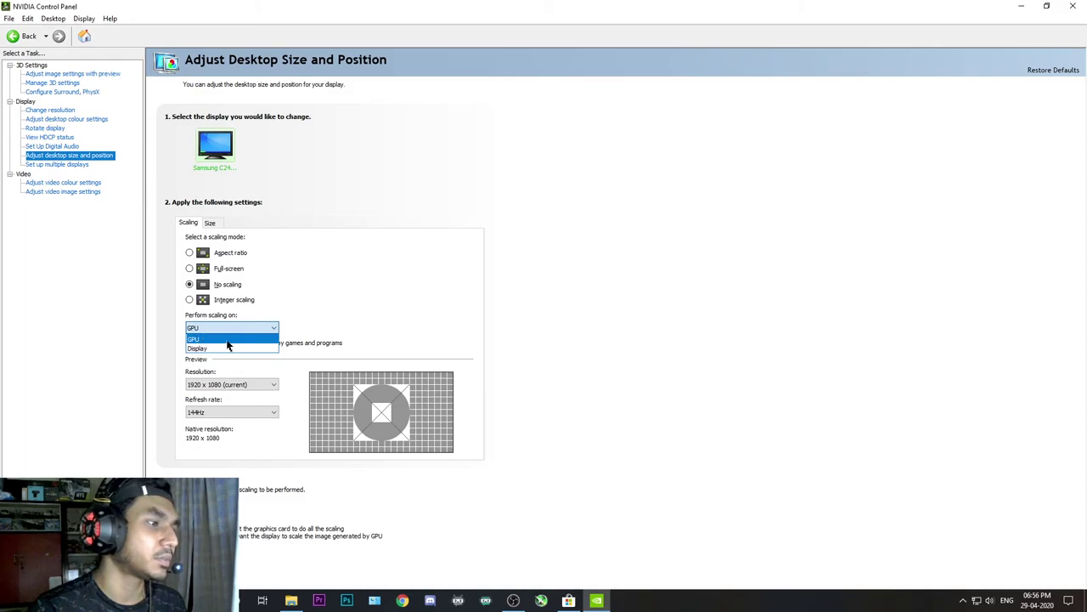
click(200, 339)
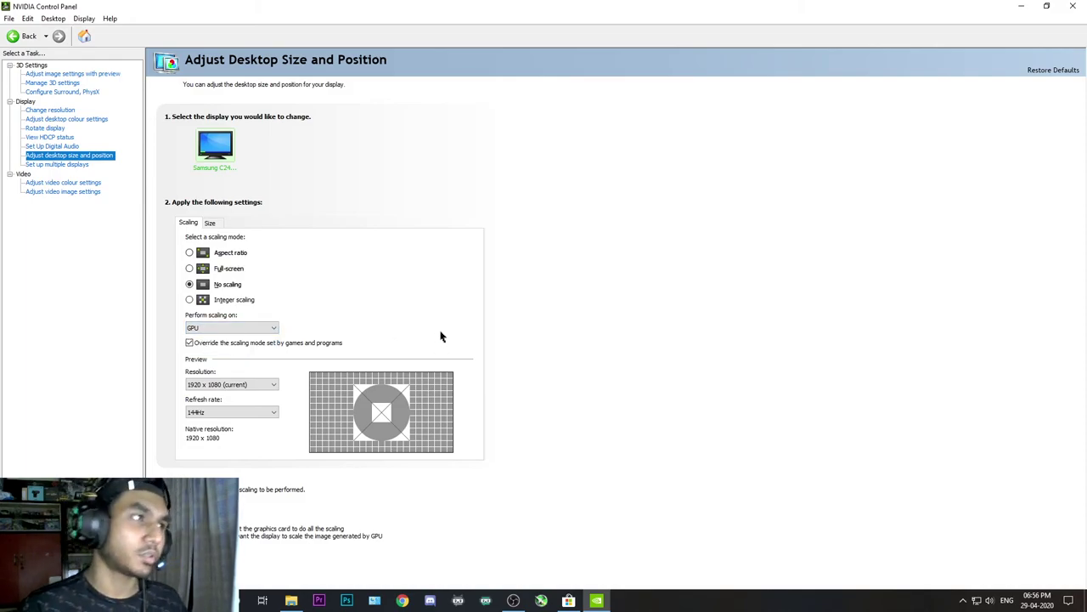
click(238, 328)
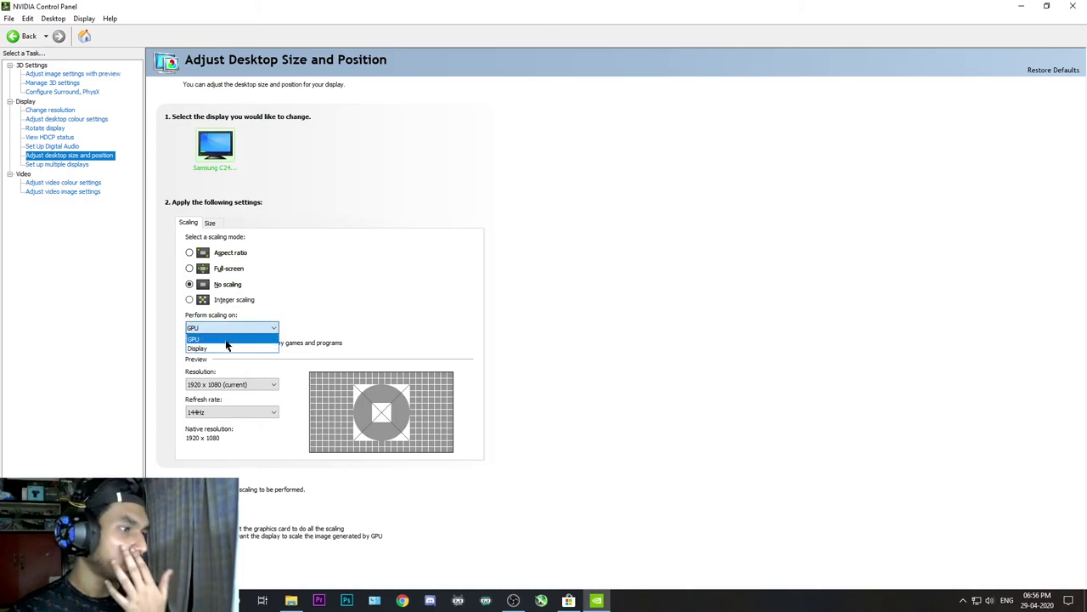
click(225, 344)
click(227, 328)
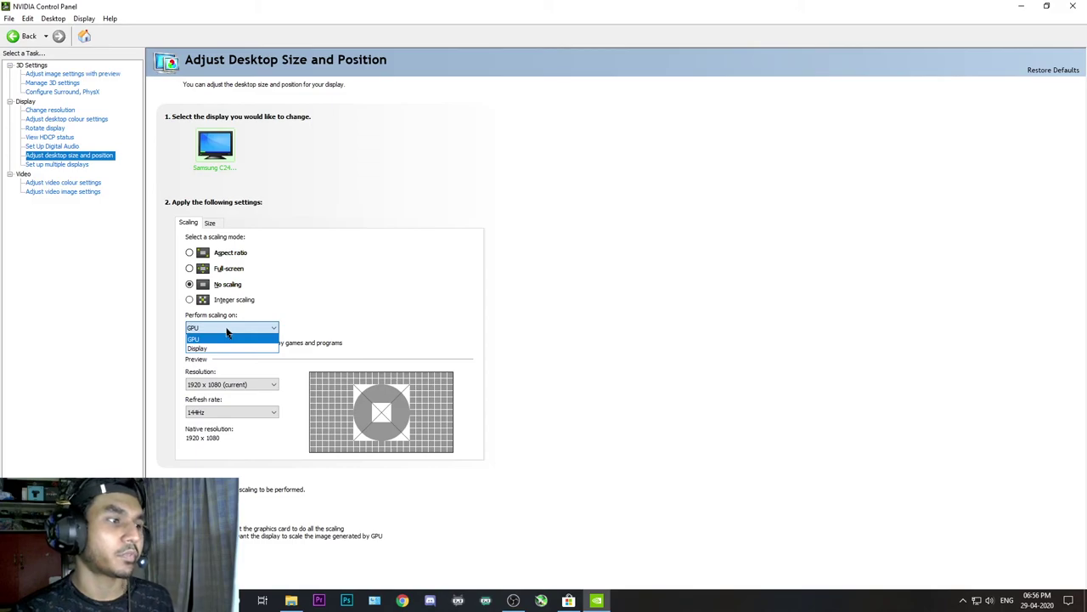
click(216, 343)
click(216, 330)
click(216, 331)
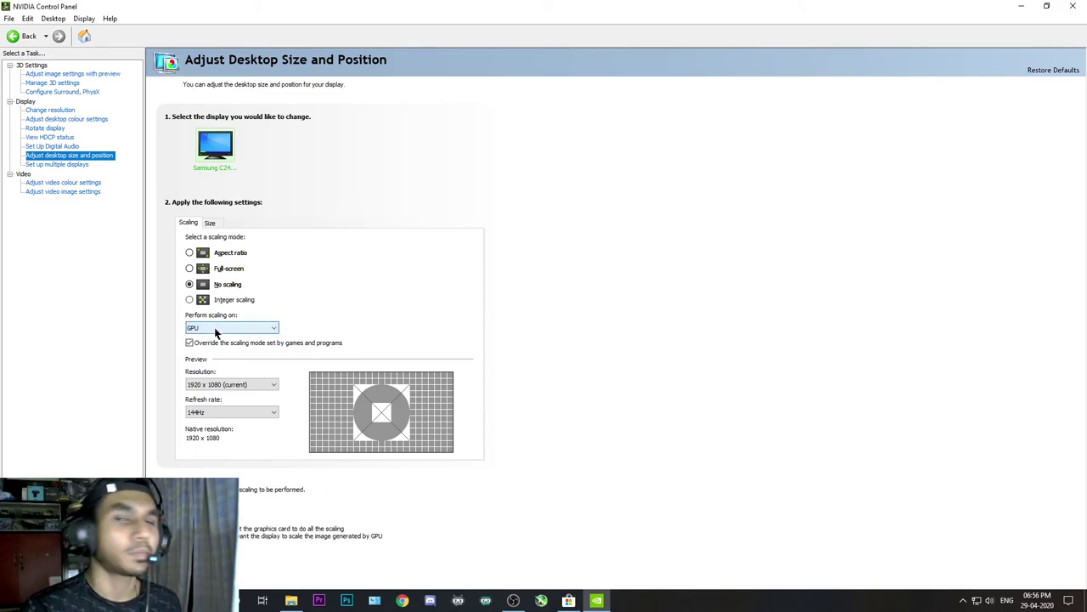
click(215, 330)
click(216, 332)
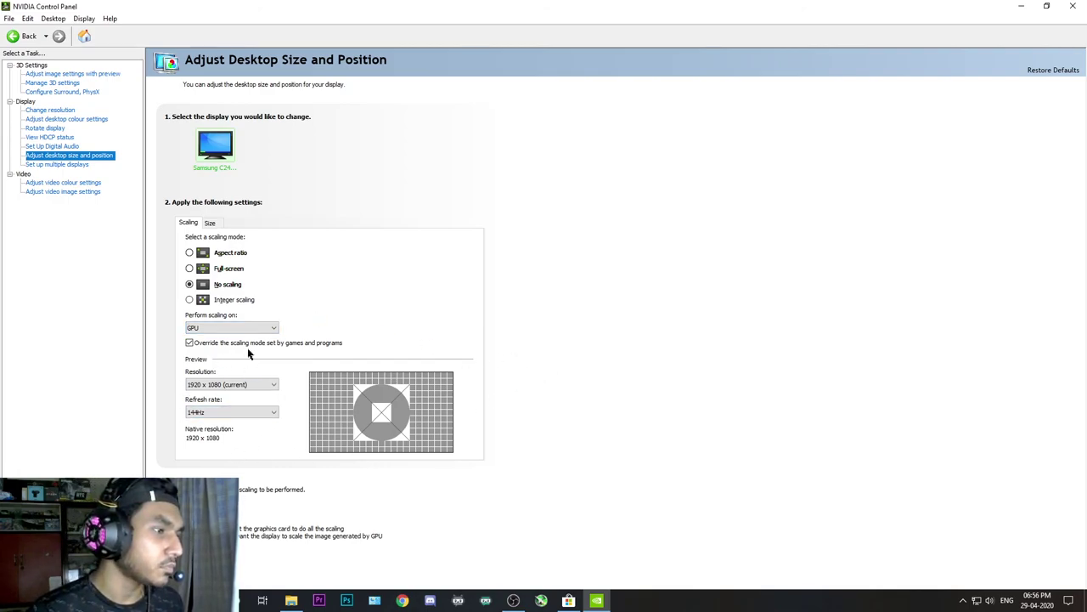
Set the scaling preview's refresh rate to 144Hz and open the multiple displays setup
click(213, 413)
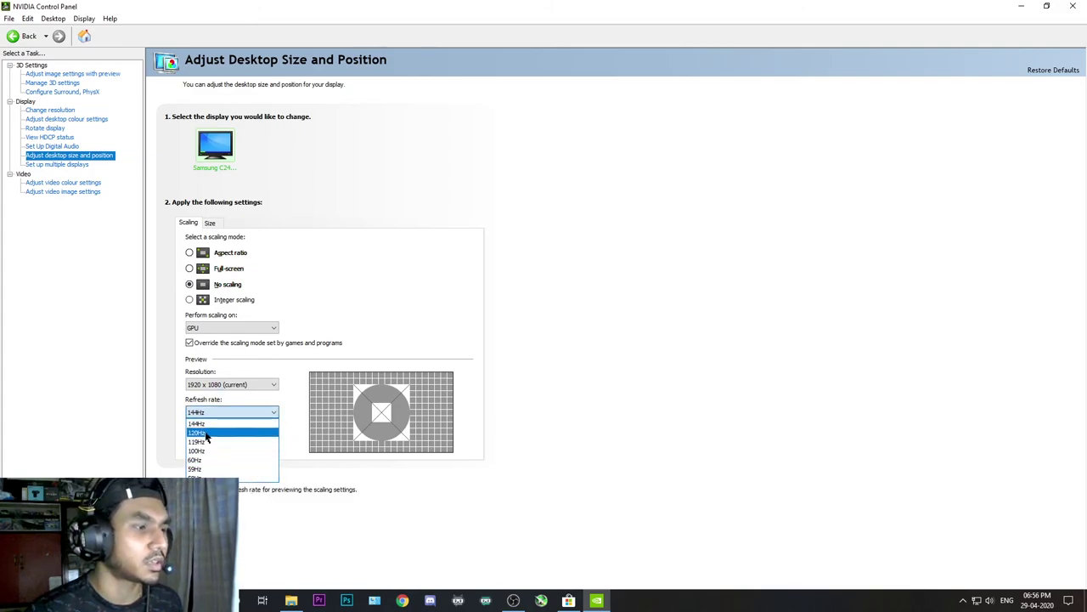
click(204, 422)
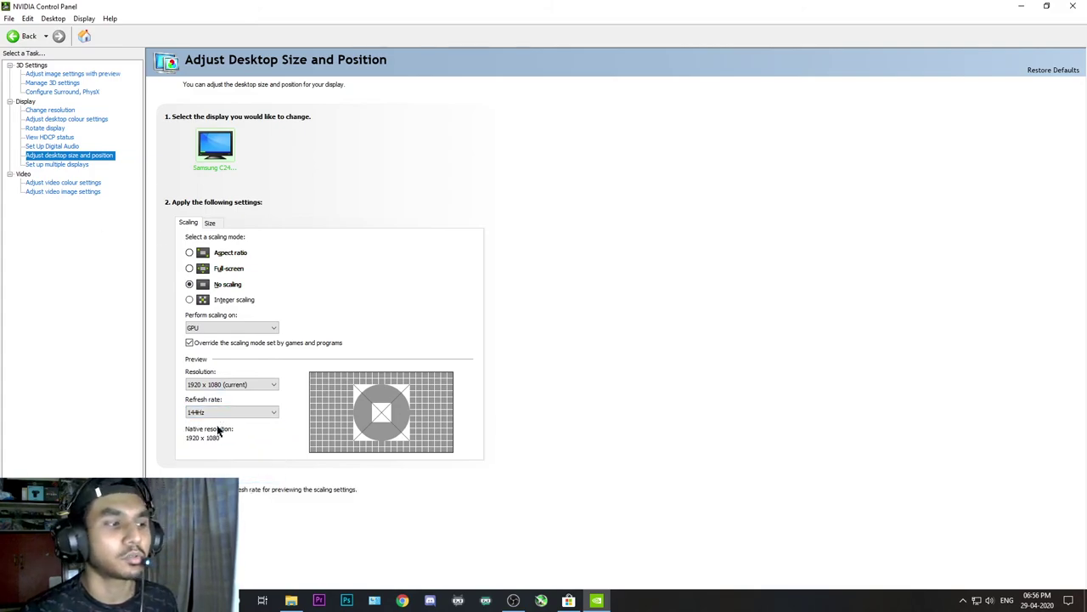
click(60, 164)
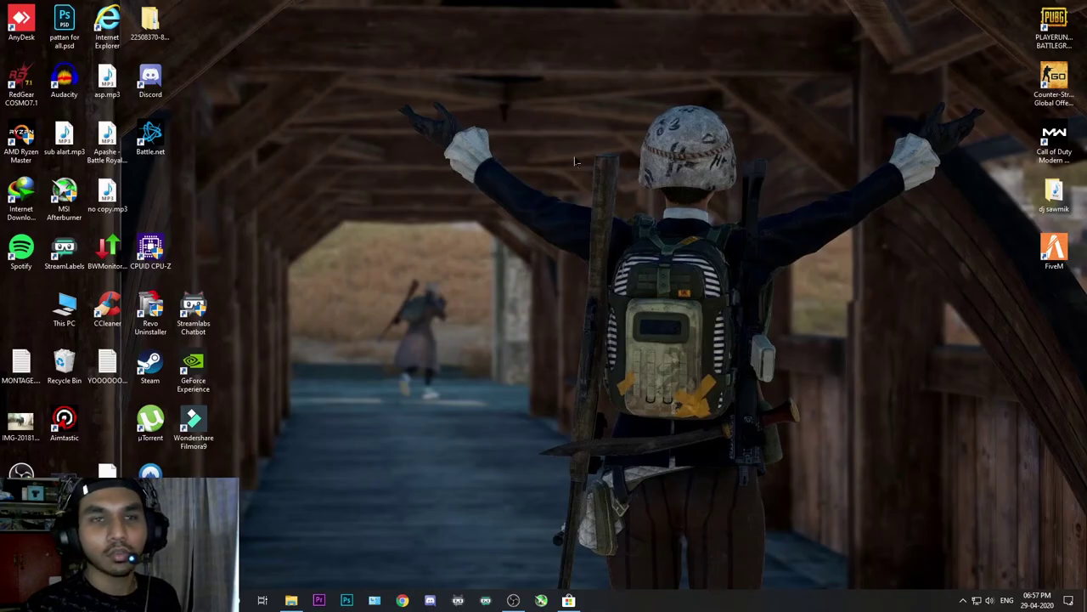
Check the NVIDIA Control Panel page in Microsoft Store, minimise the store, and launch NVIDIA Control Panel from the desktop
click(568, 599)
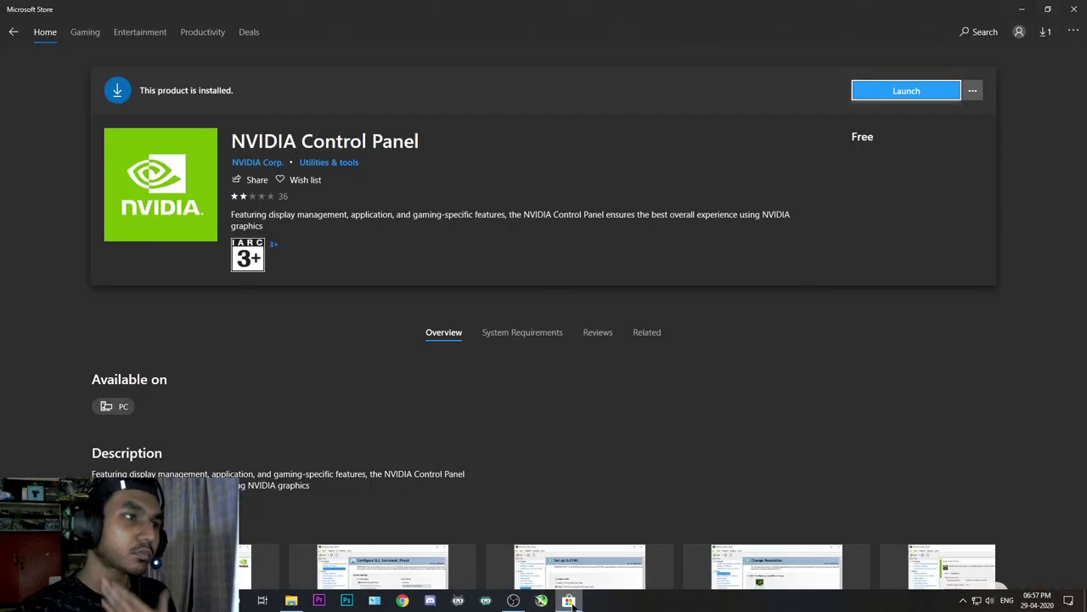
click(1022, 7)
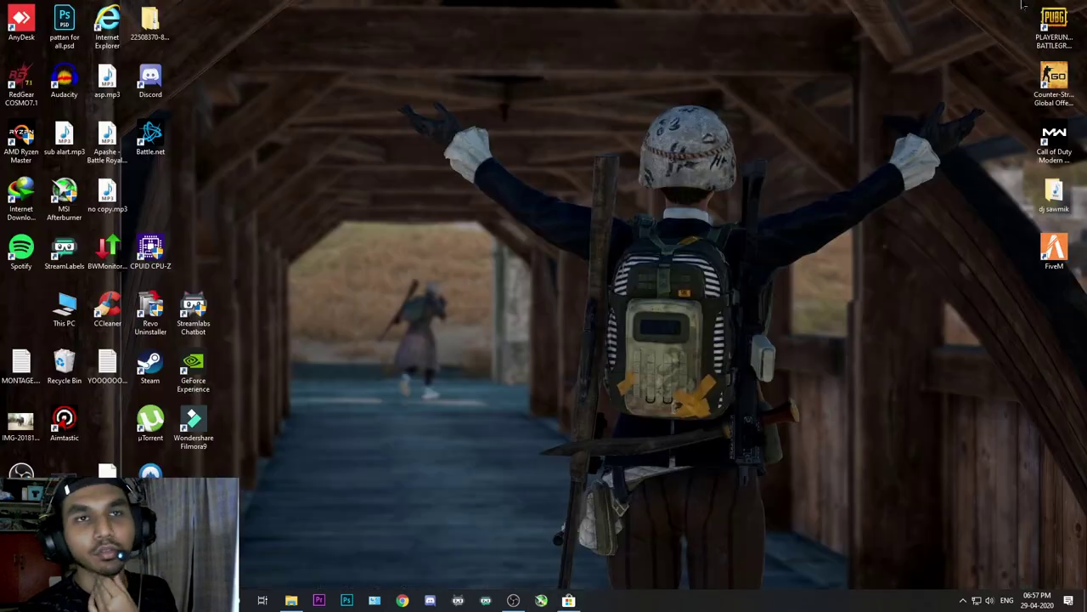
right_click(531, 169)
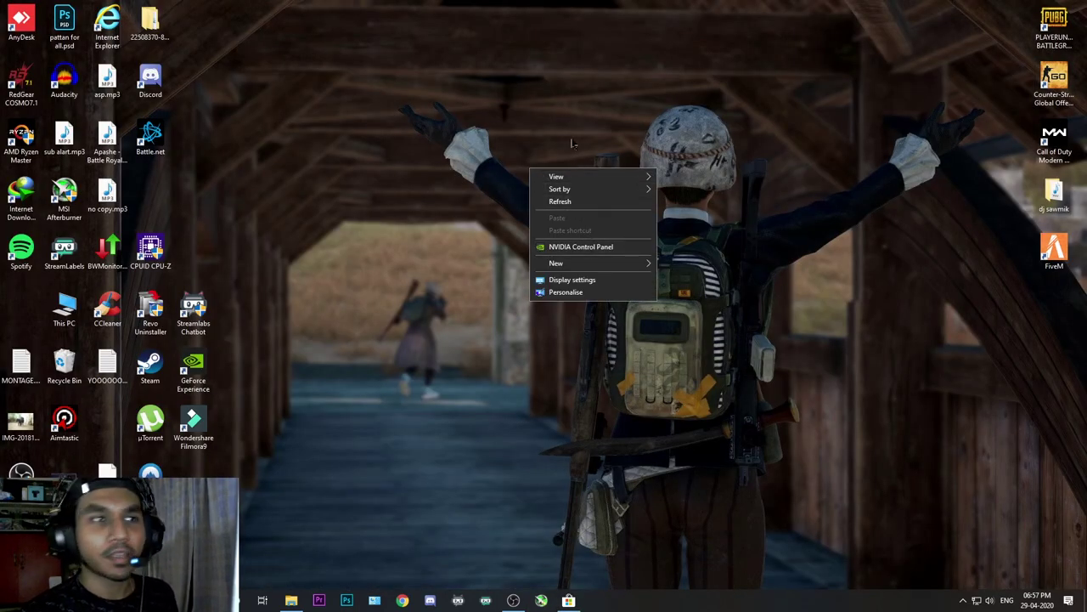
click(587, 246)
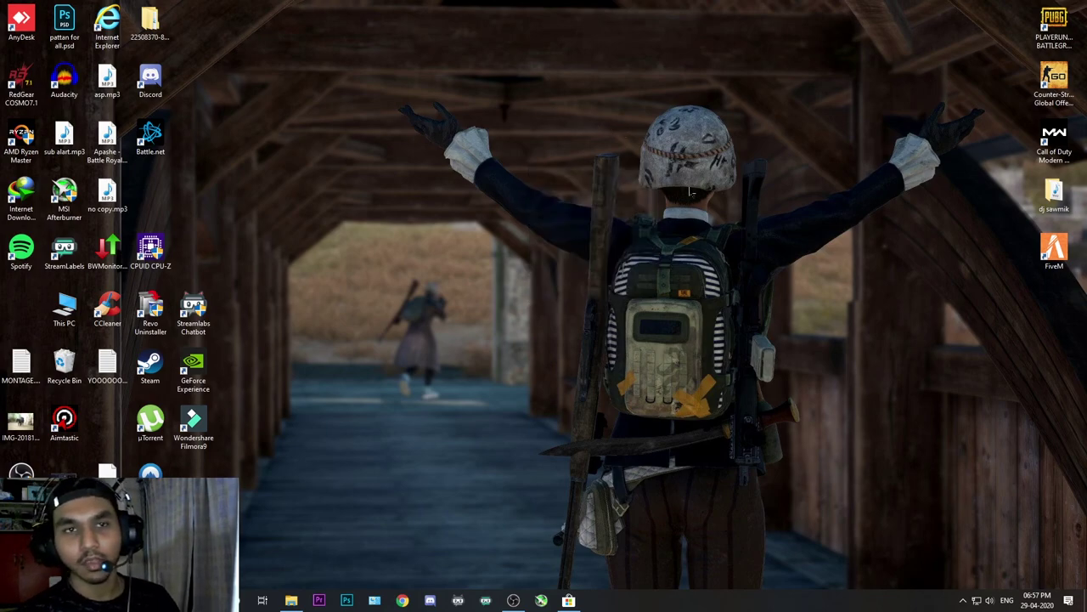